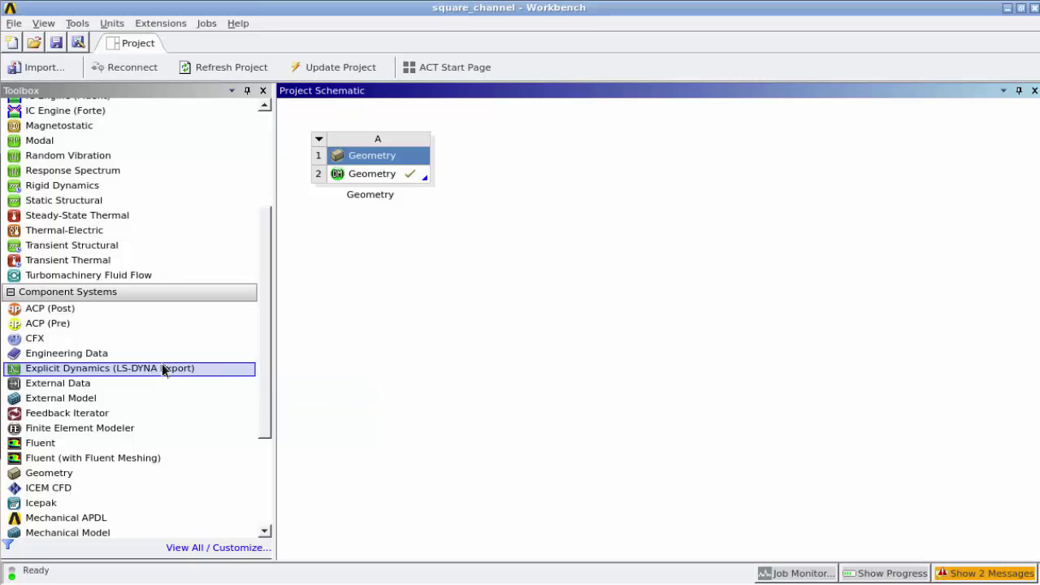
Step: Save, then add an Explicit Dynamics (LS-DYNA Export) system B sharing A2's channel geometry
click(56, 43)
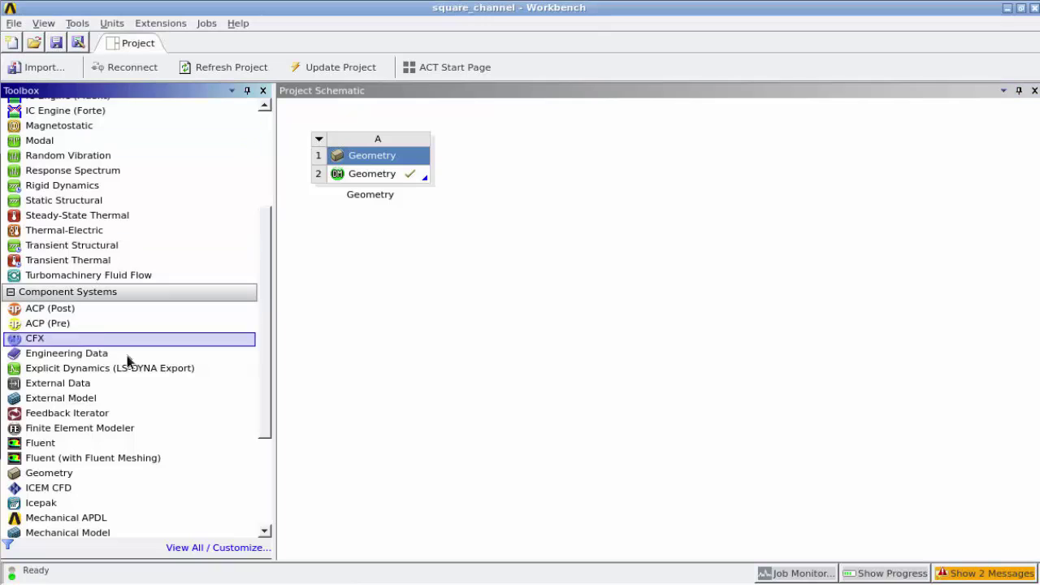
drag(86, 375, 546, 198)
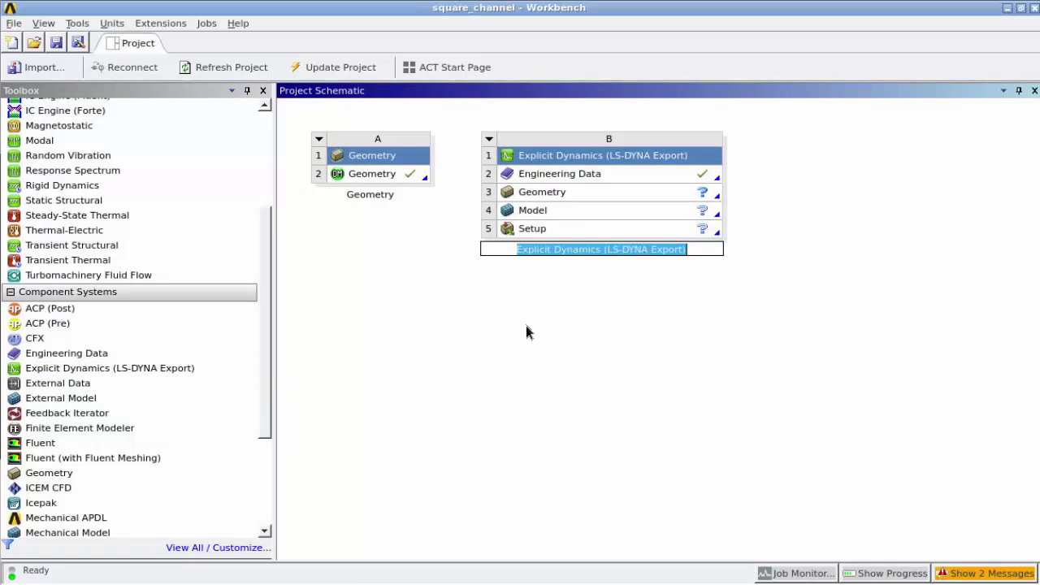
click(522, 341)
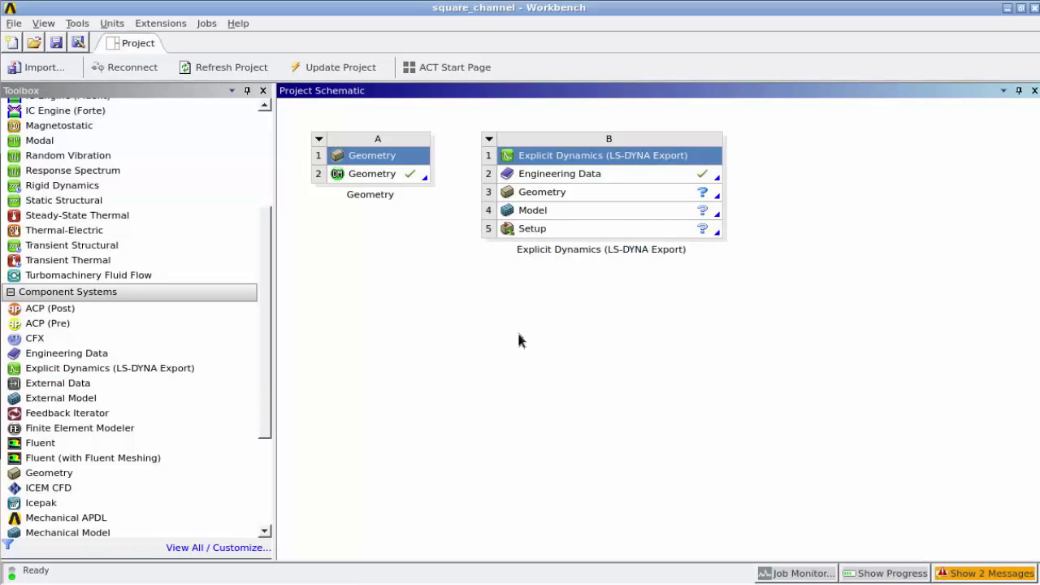
click(362, 175)
drag(363, 175, 574, 250)
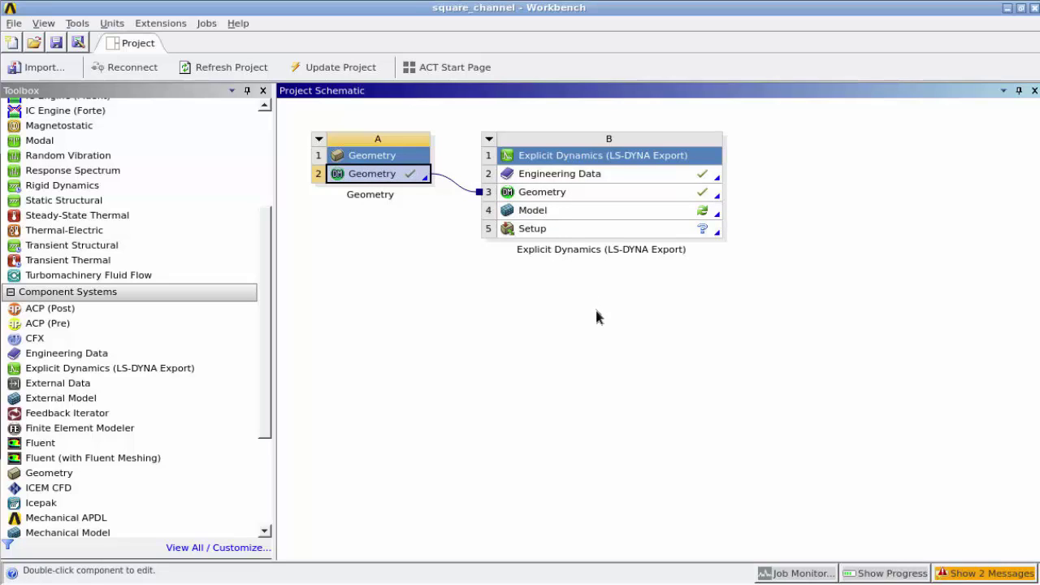
Step: Launch Mechanical on system B's Model cell via its Edit... command
click(576, 212)
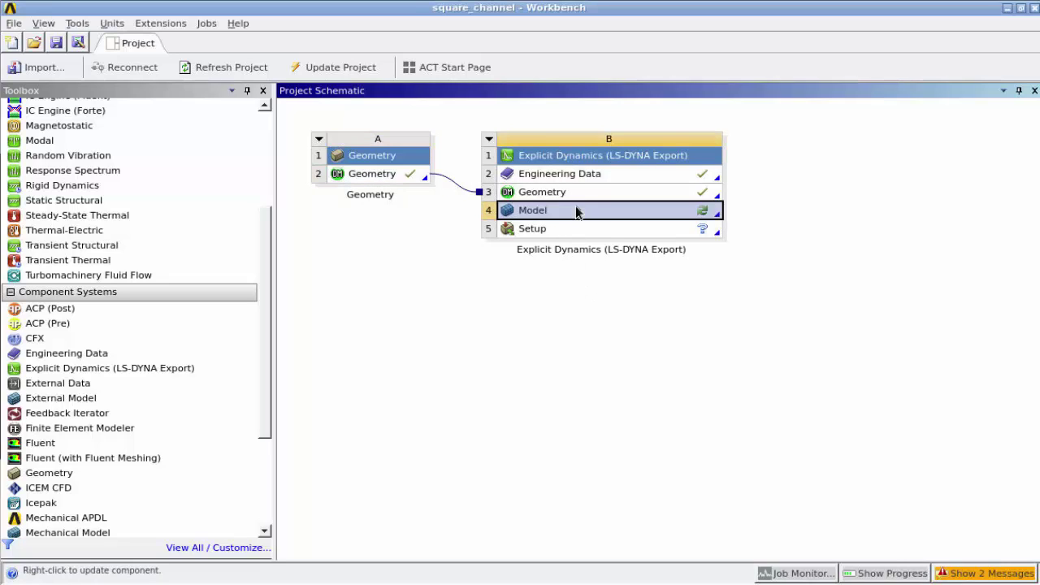
right_click(576, 213)
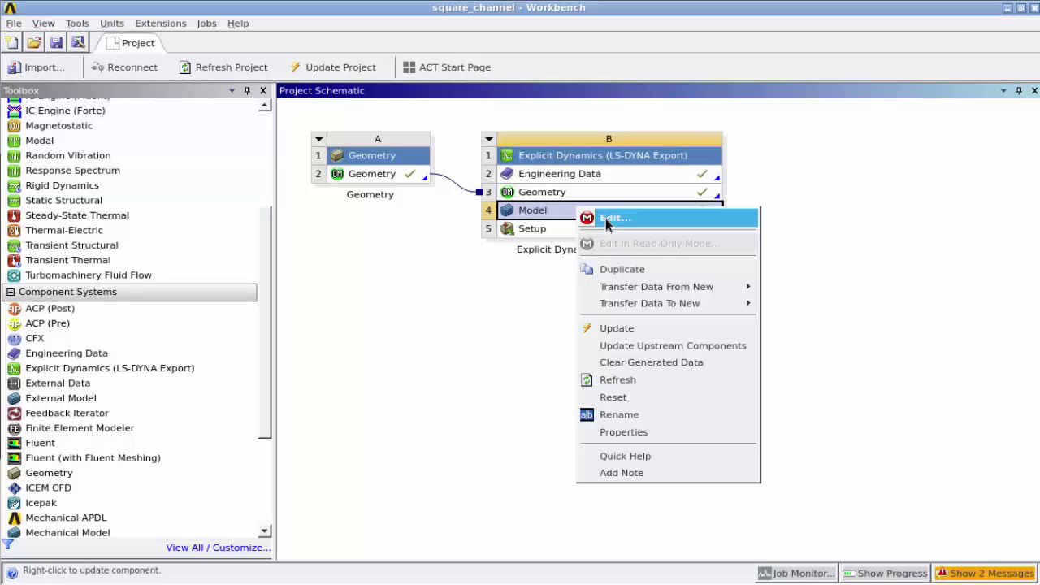
click(605, 217)
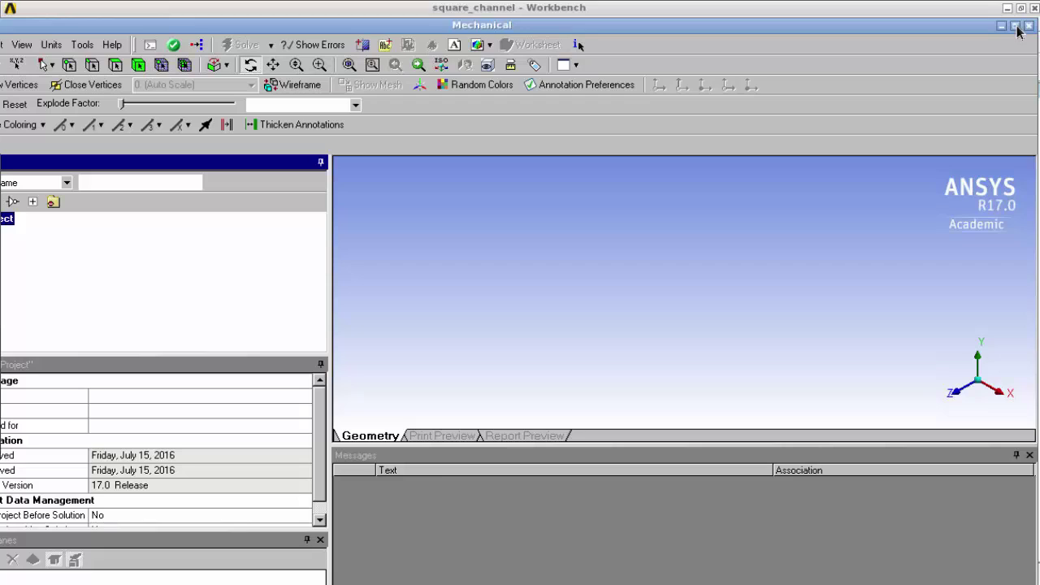
Step: Maximize Mechanical, rotate the channel and slice it with a new section plane
click(1016, 26)
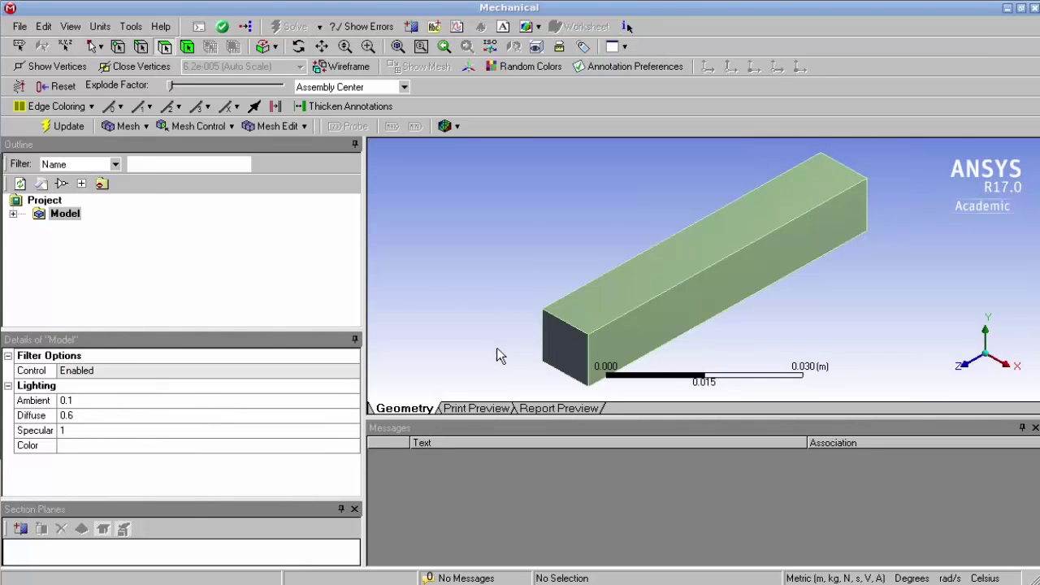
middle_drag(502, 360, 869, 400)
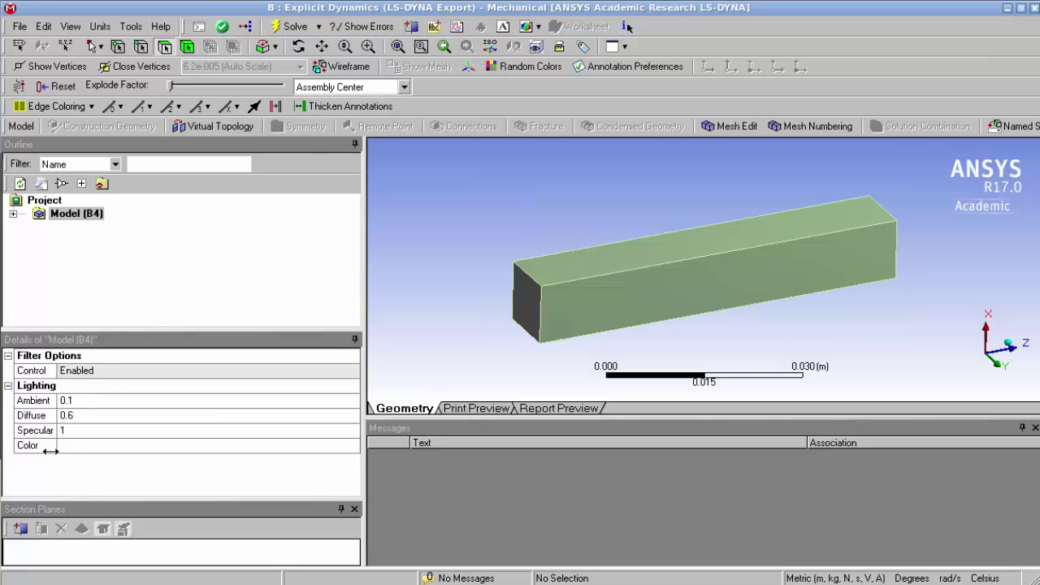
click(21, 528)
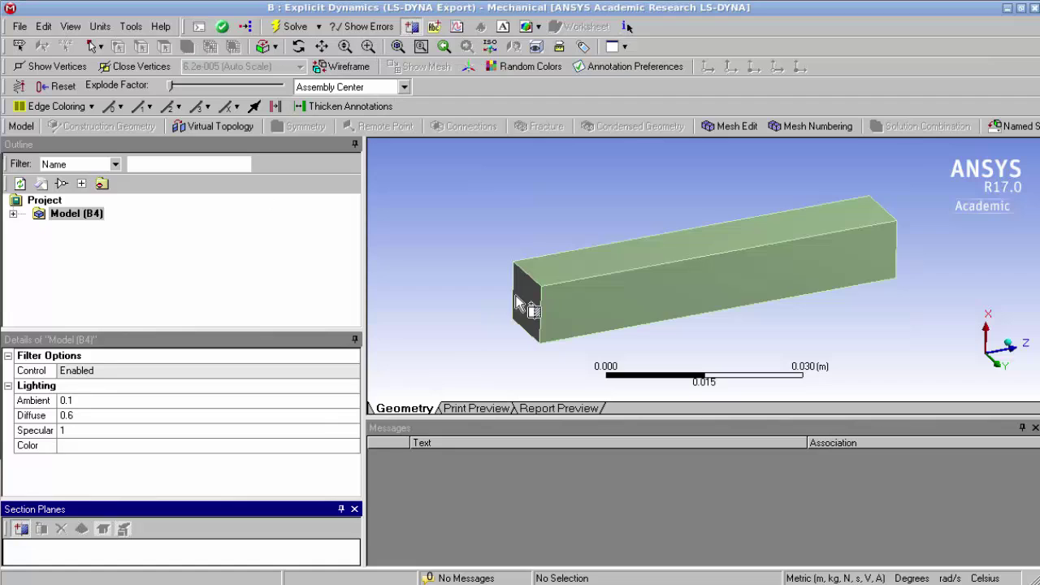
drag(643, 232, 691, 350)
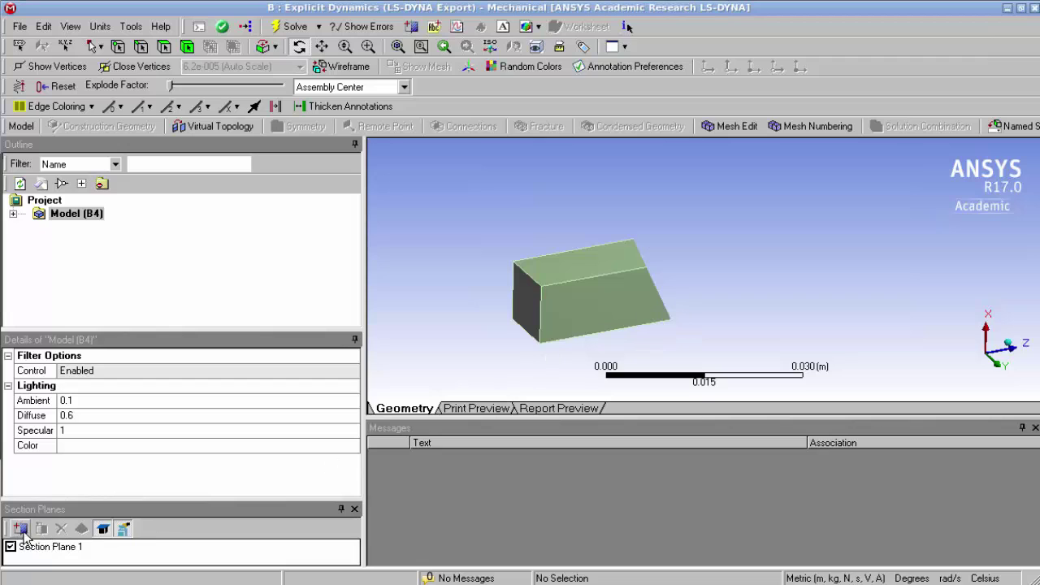
Step: Rotate the cut channel to inspect its interior, then delete Section Plane 1
drag(480, 363, 473, 330)
drag(687, 269, 762, 265)
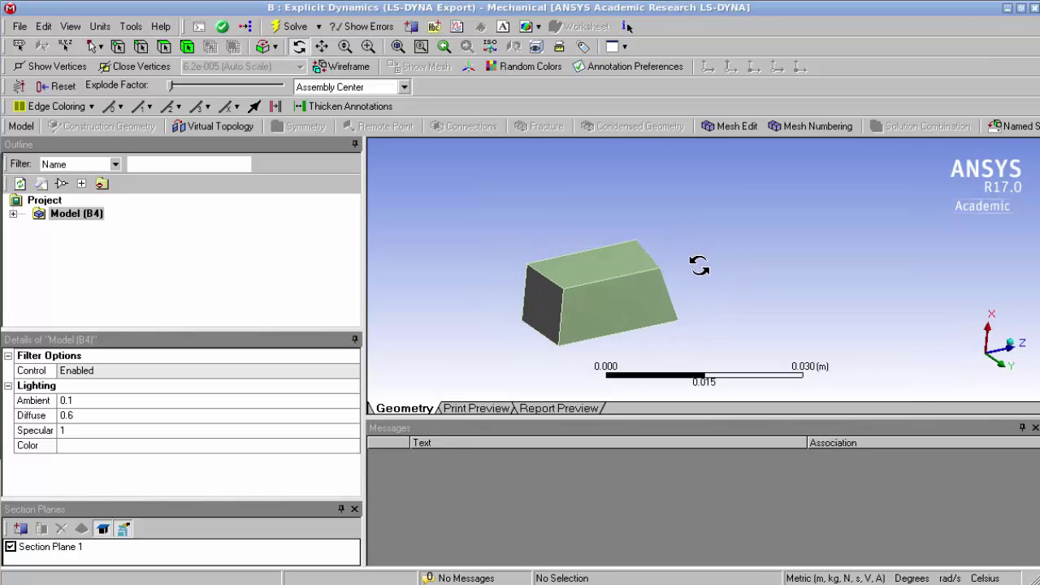
click(45, 548)
click(61, 529)
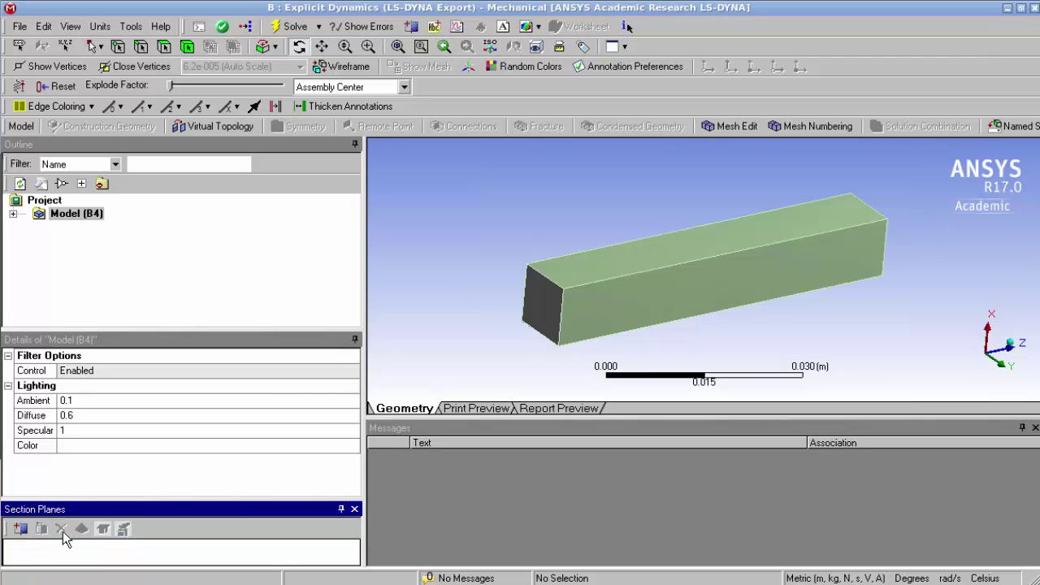
Step: Expand Geometry and set the Inlet and Outlet thickness to 1e-5 m
click(13, 214)
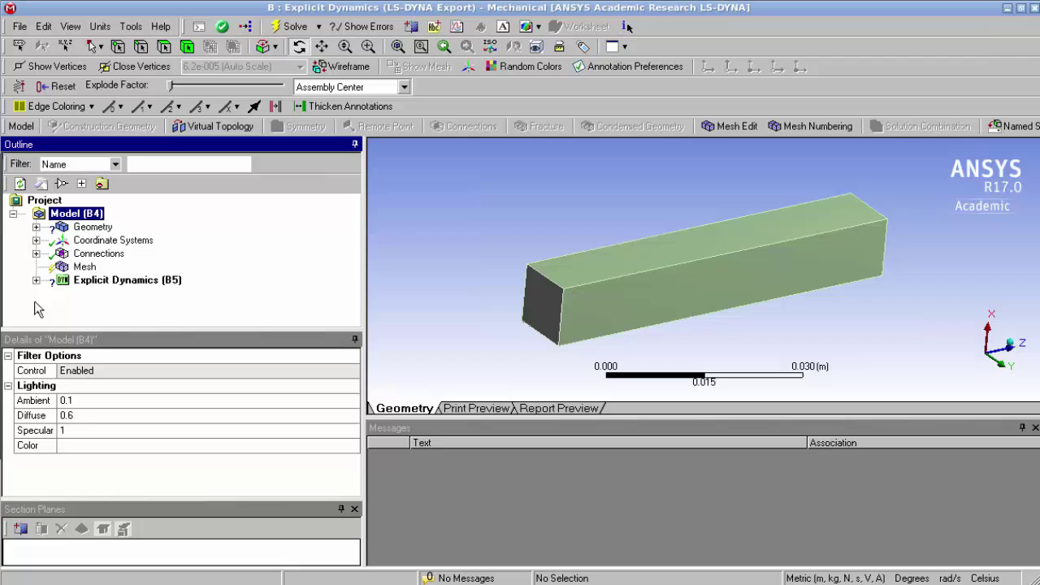
click(36, 227)
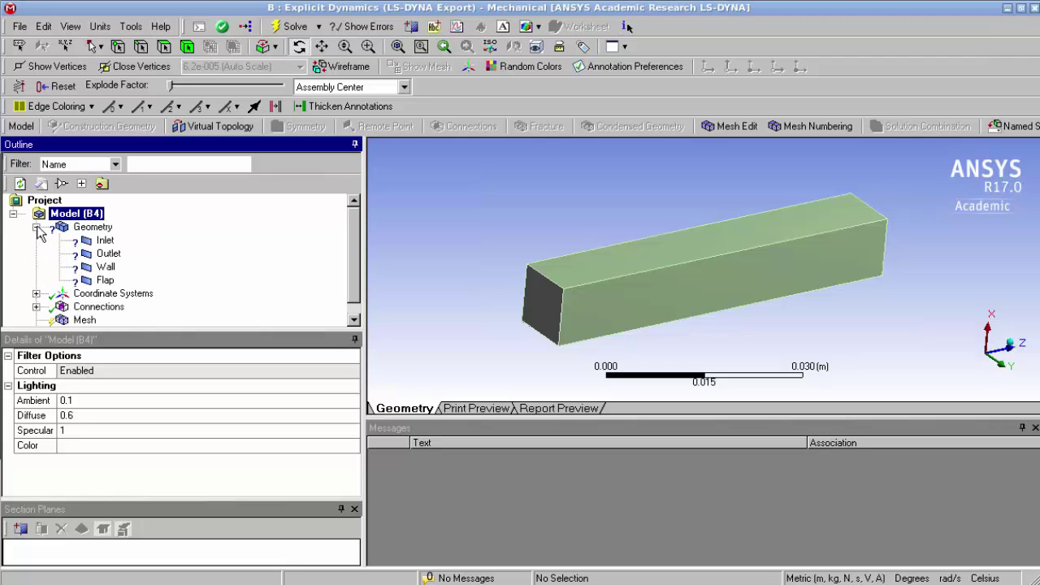
click(105, 242)
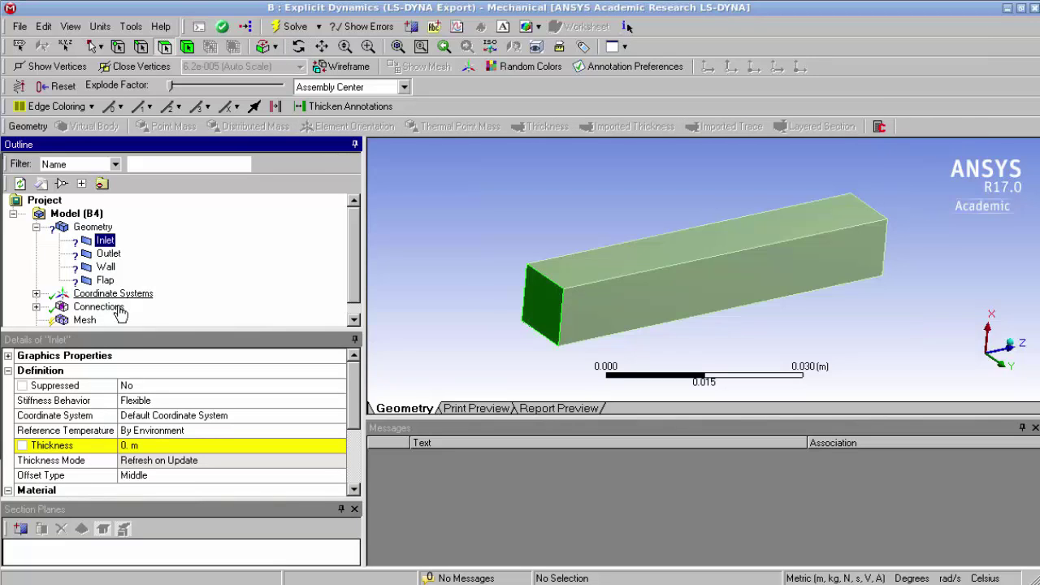
click(143, 446)
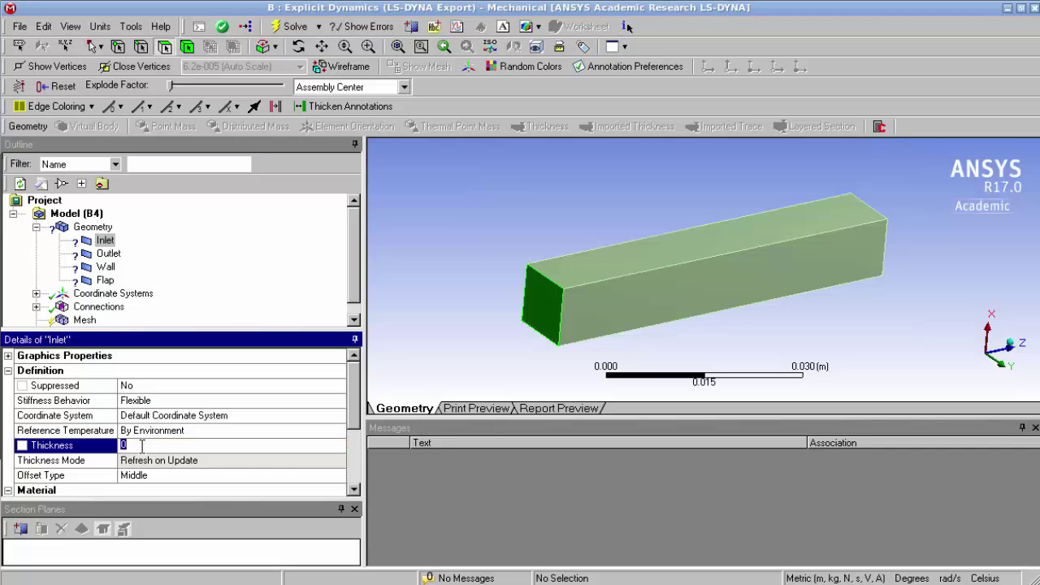
text(1e-5)
key(Return)
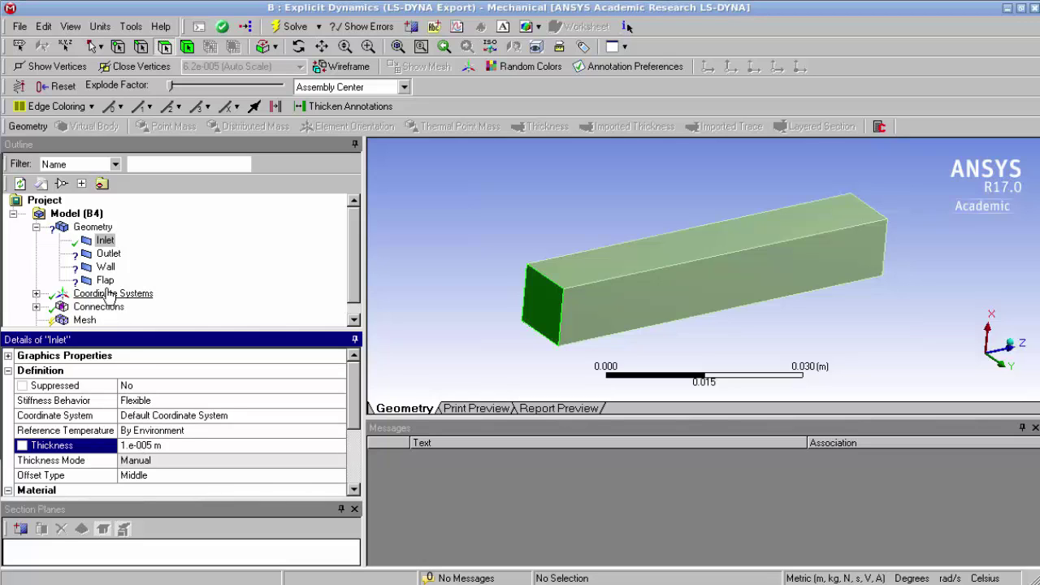
click(108, 254)
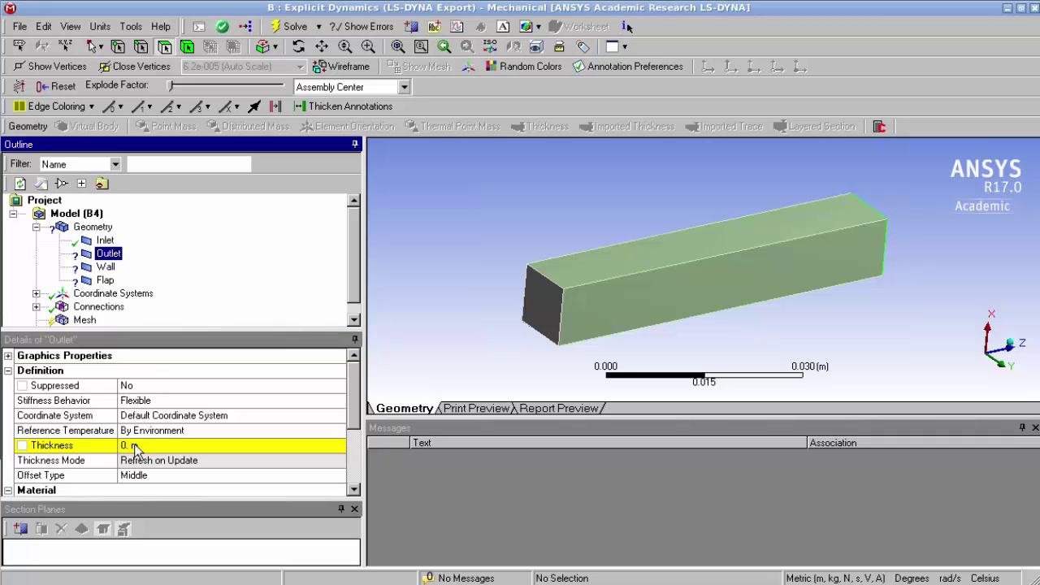
click(136, 447)
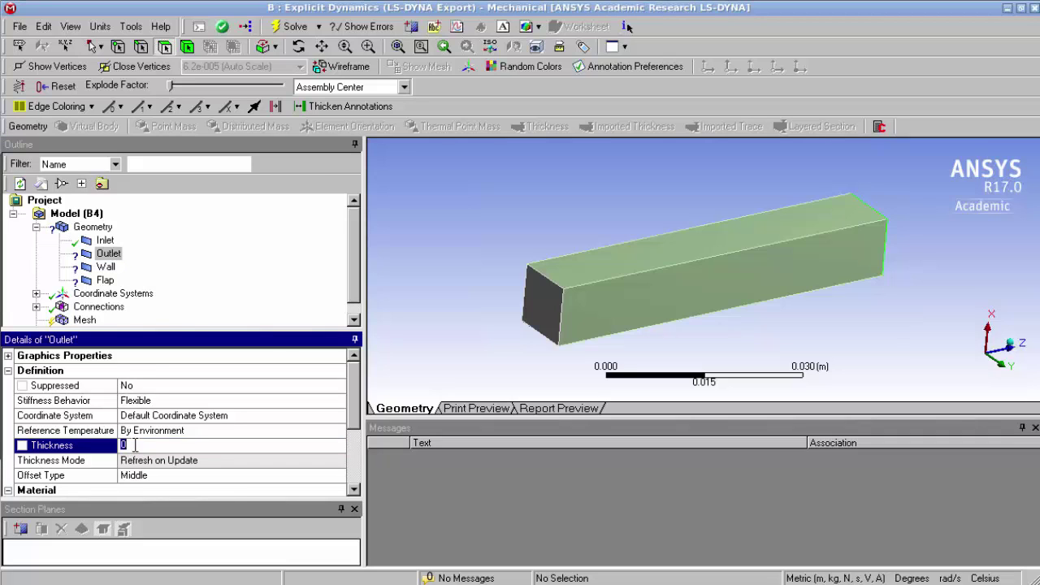
text(1e-5)
key(Return)
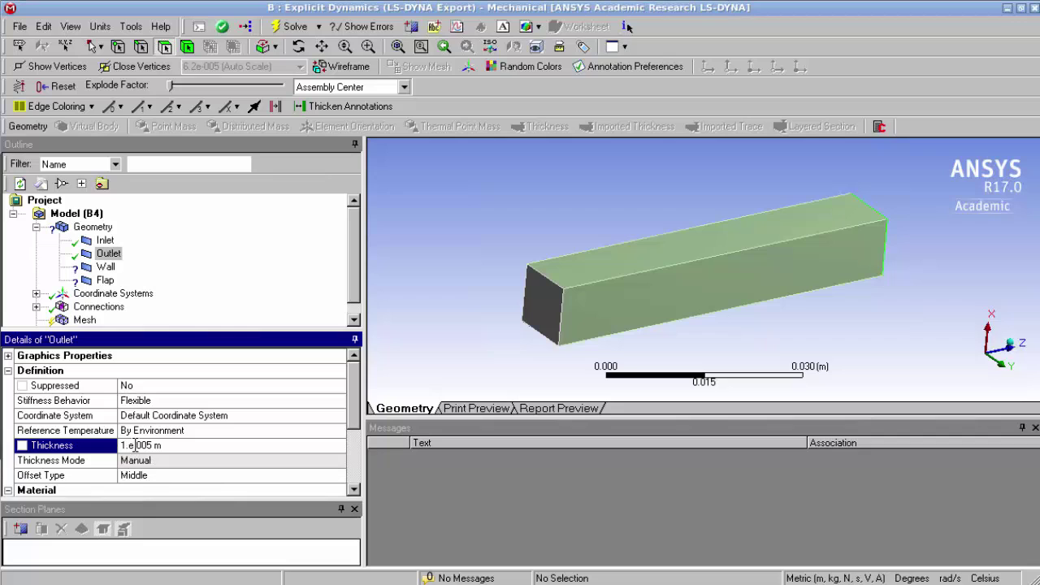
Step: Set the Wall and Flap surface body thickness to 1e-5 m
click(105, 266)
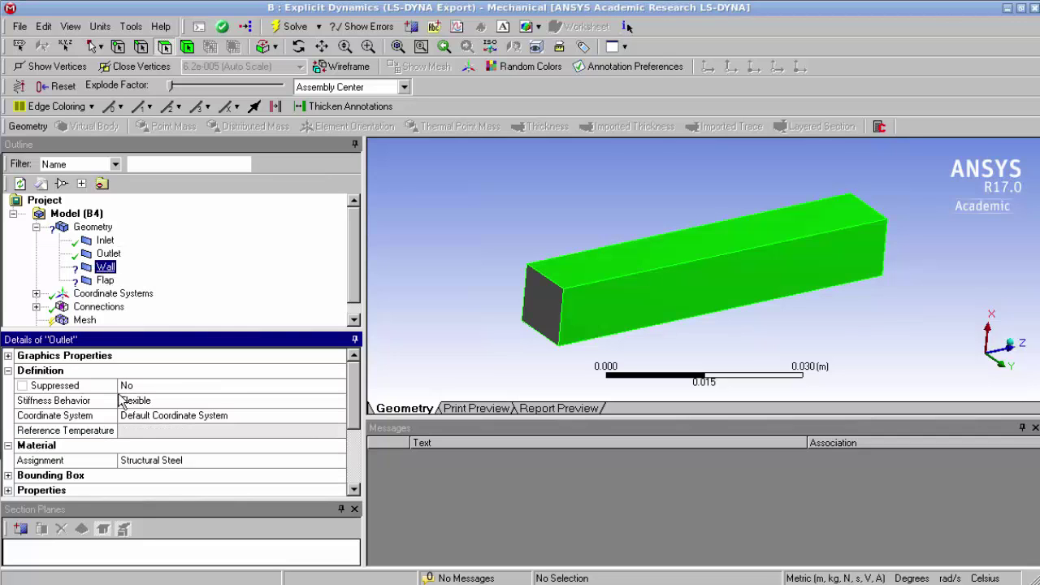
click(132, 444)
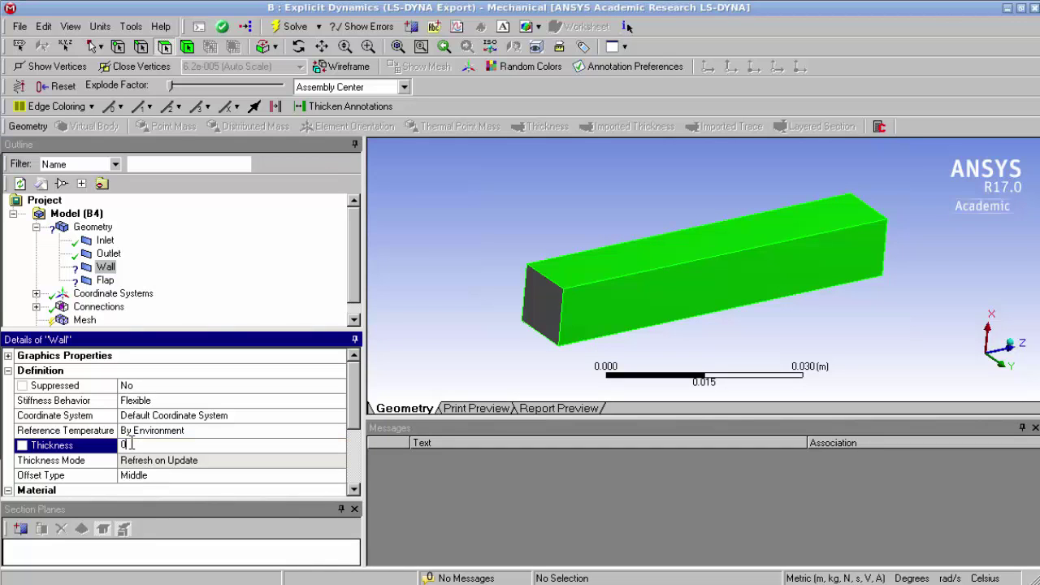
text(1e-5)
key(Return)
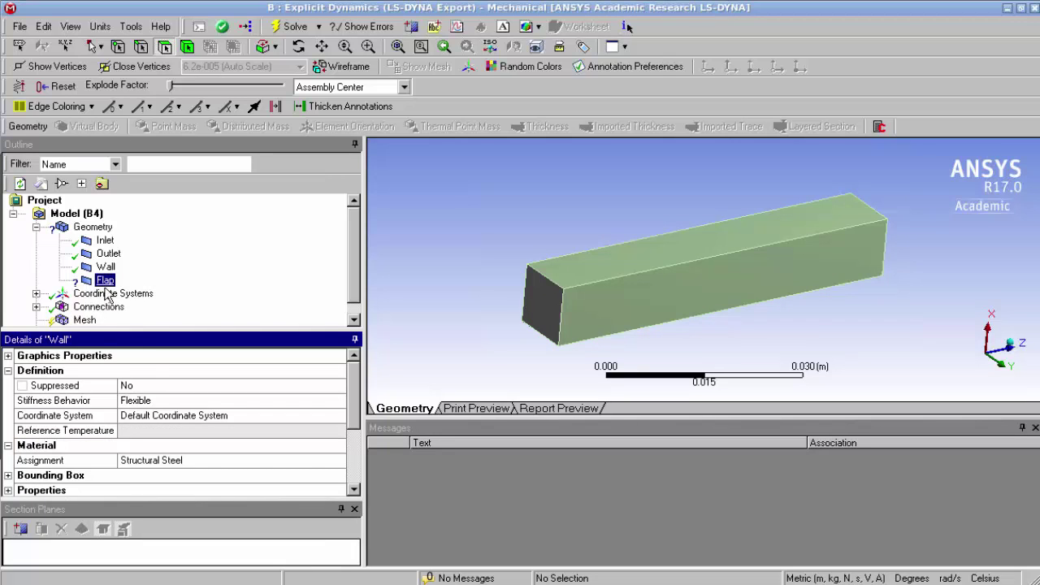
click(138, 451)
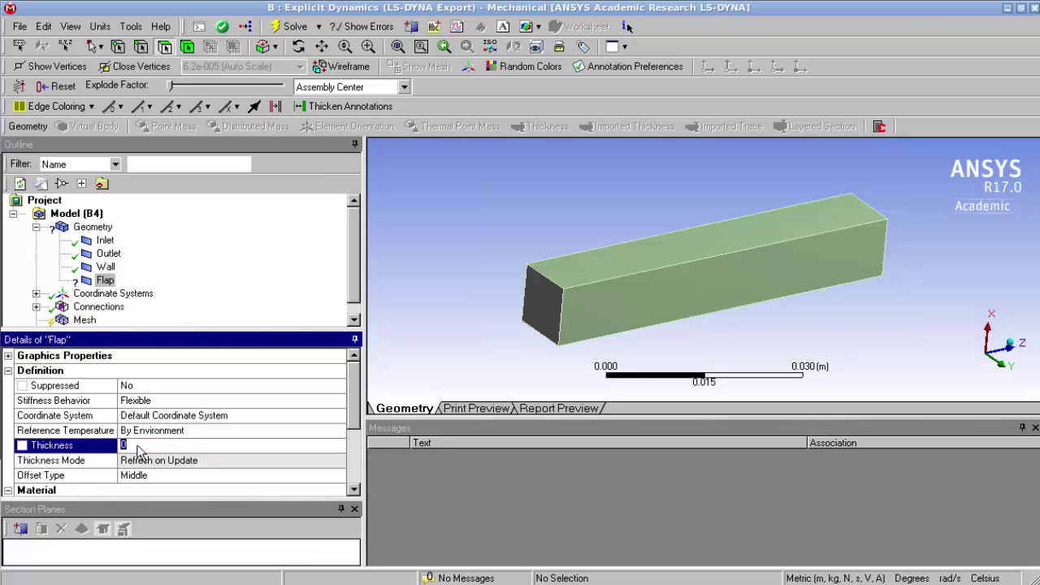
text(1.e-005)
key(Return)
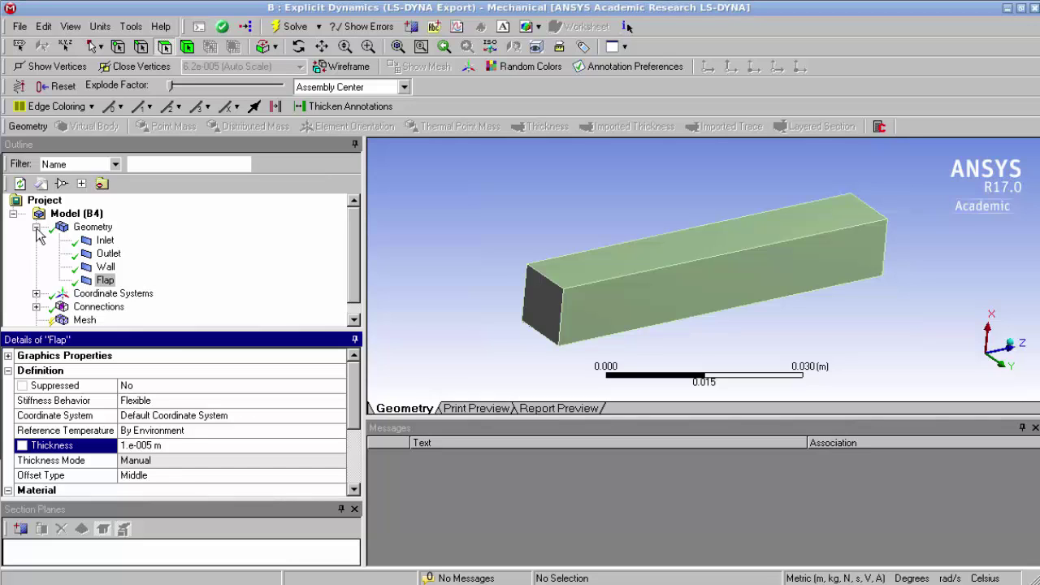
Step: Generate the default mesh on the channel from the Mesh node
click(35, 227)
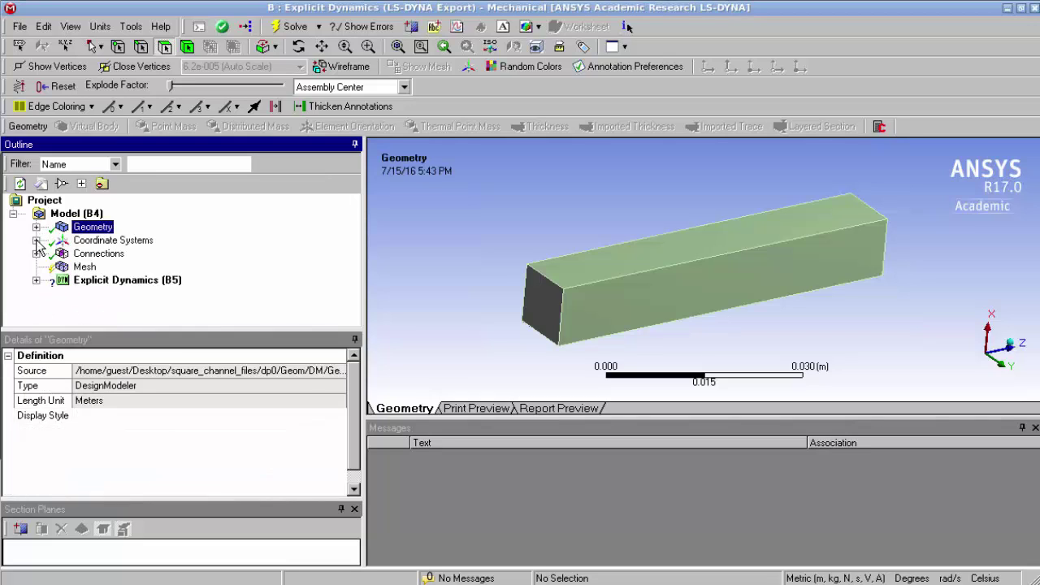
click(36, 241)
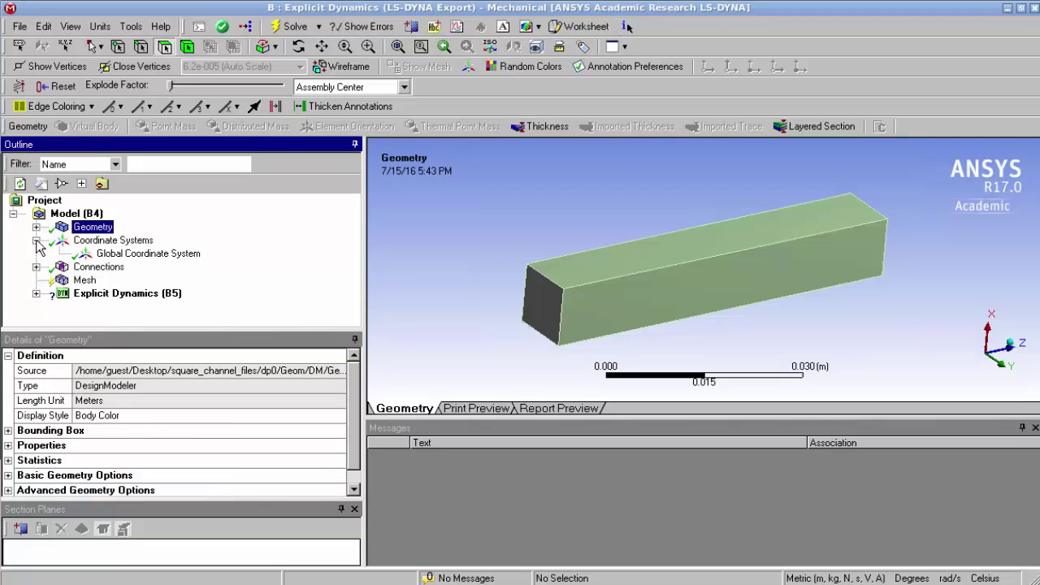
click(36, 240)
click(35, 254)
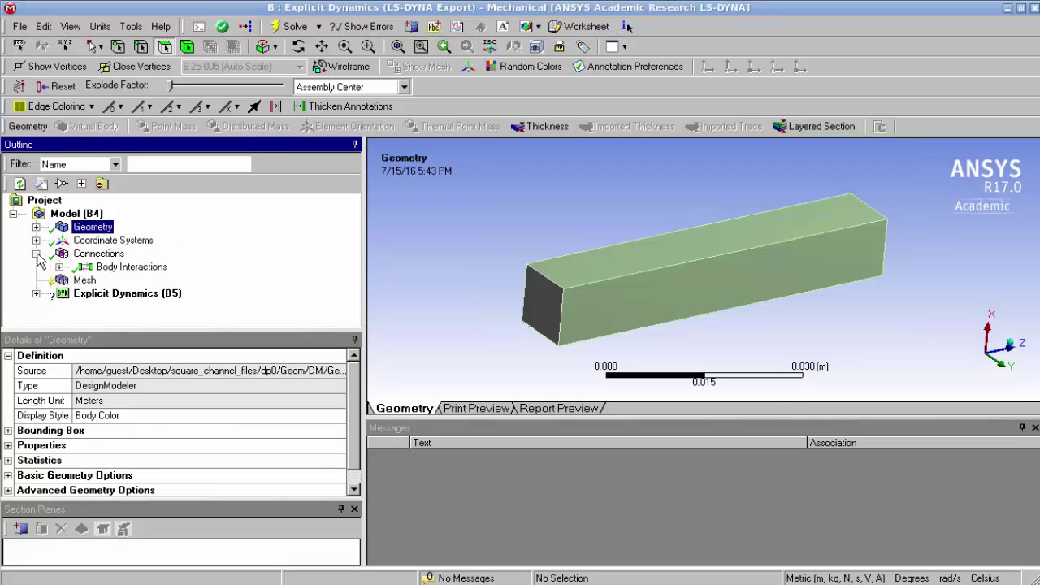
click(35, 253)
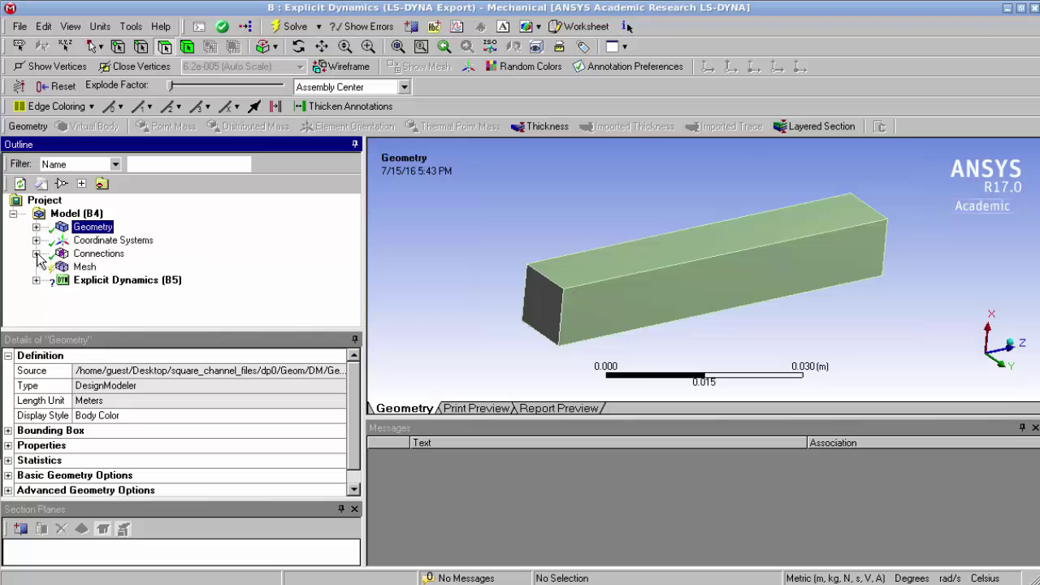
click(87, 270)
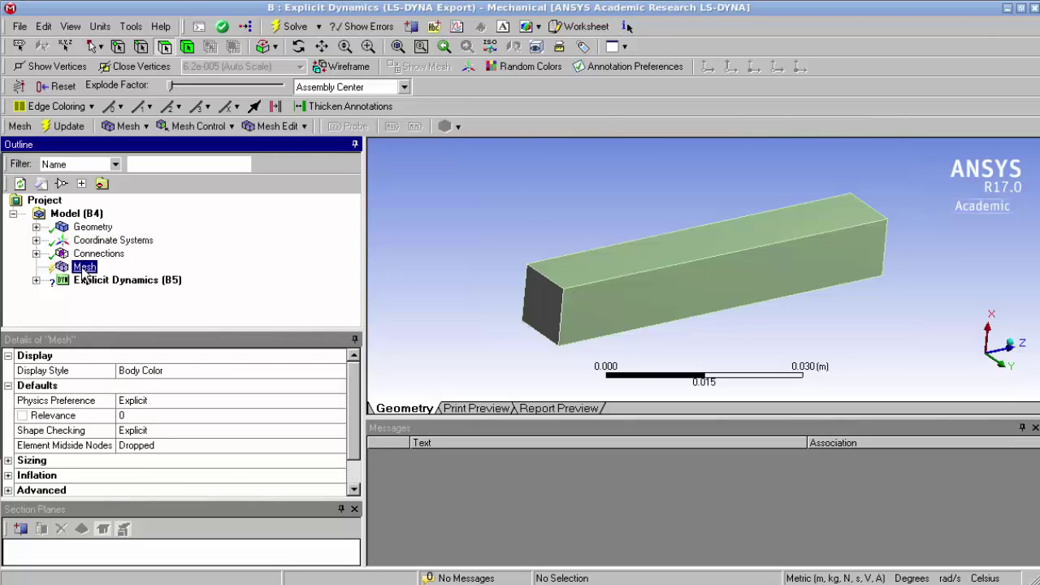
right_click(85, 272)
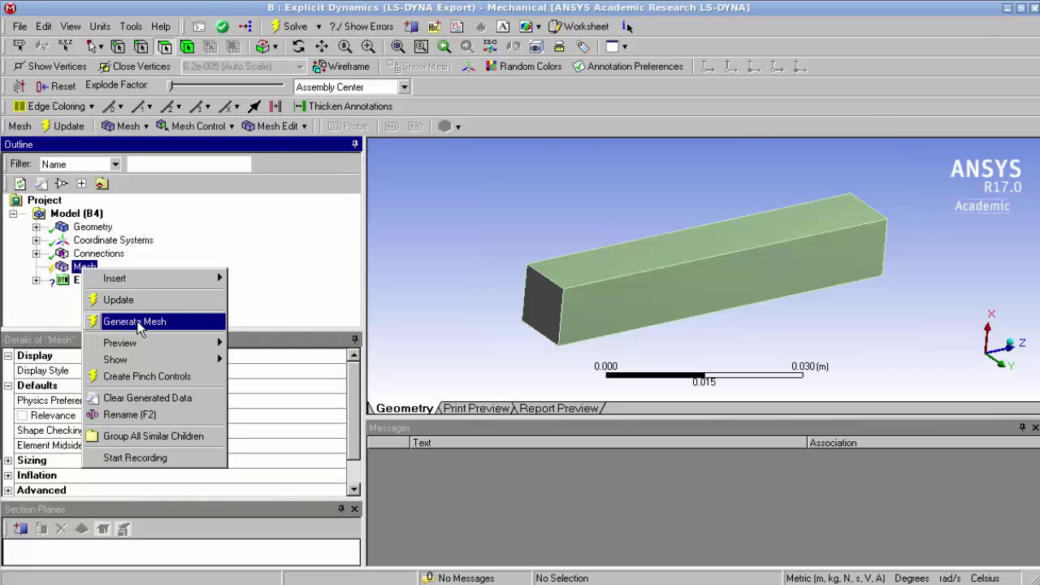
click(139, 322)
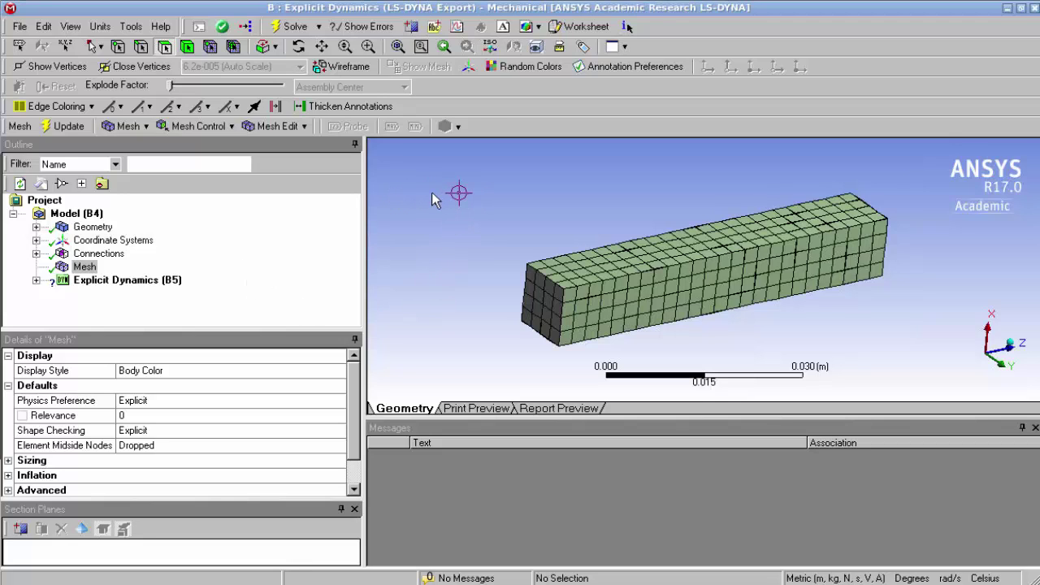
Step: Slice the meshed channel with a new section plane and orbit to look inside
click(413, 27)
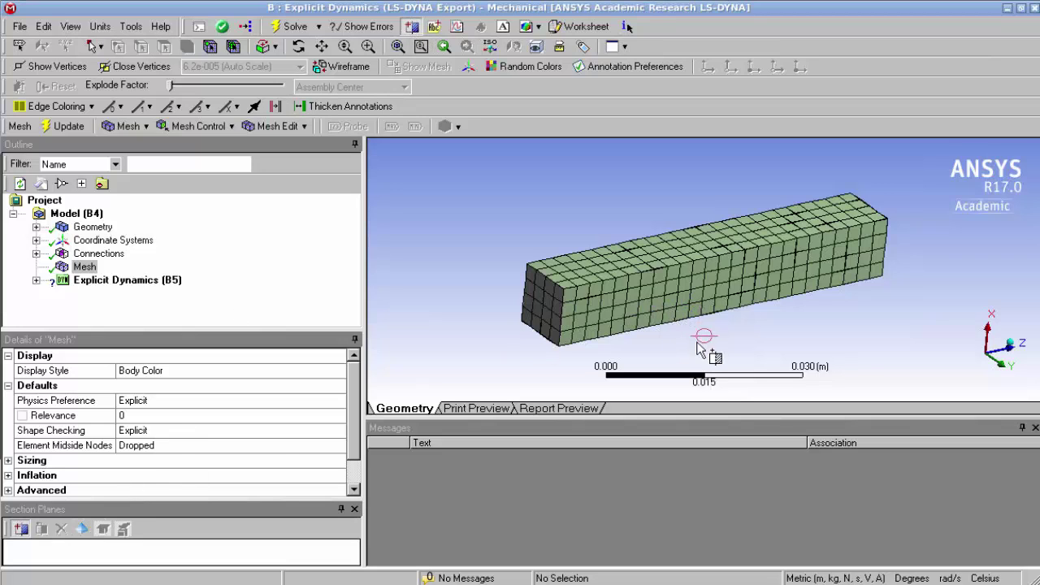
drag(685, 351, 671, 196)
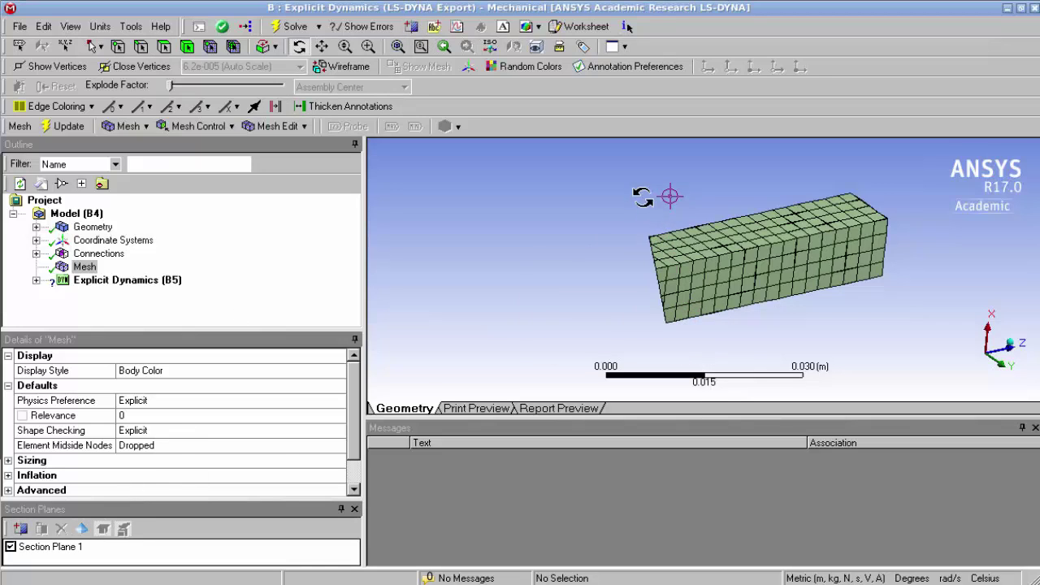
drag(715, 341, 826, 317)
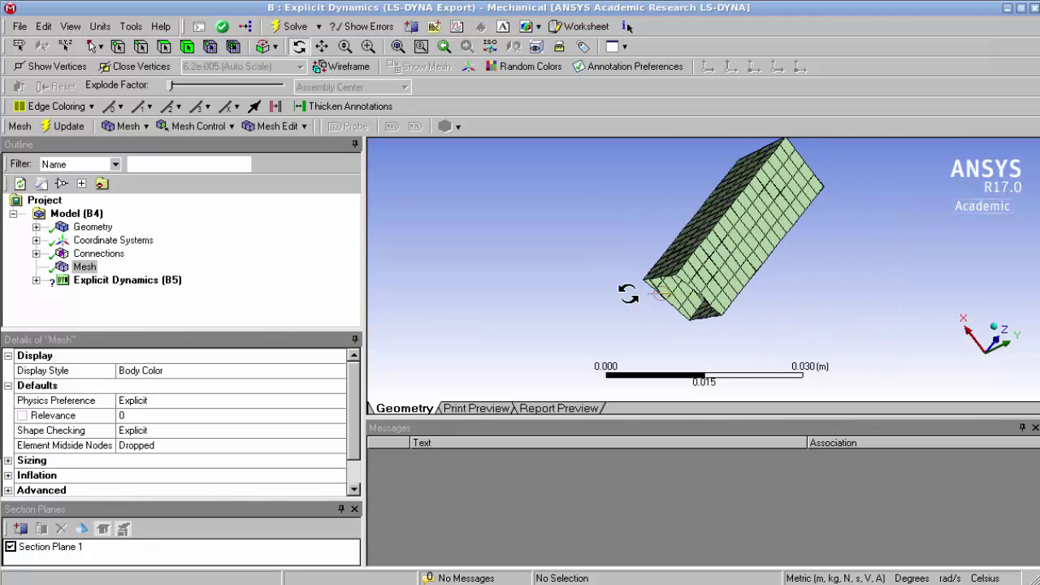
drag(628, 294, 569, 272)
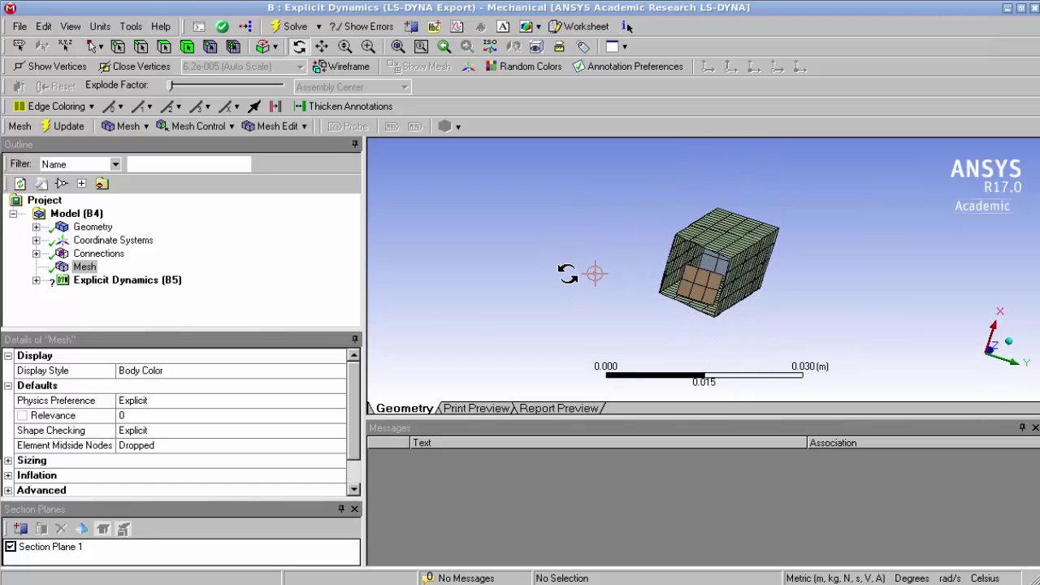
click(84, 267)
Step: Add a Body Sizing on all four bodies with an 8e-4 m element size
right_click(84, 267)
mouse_move(113, 281)
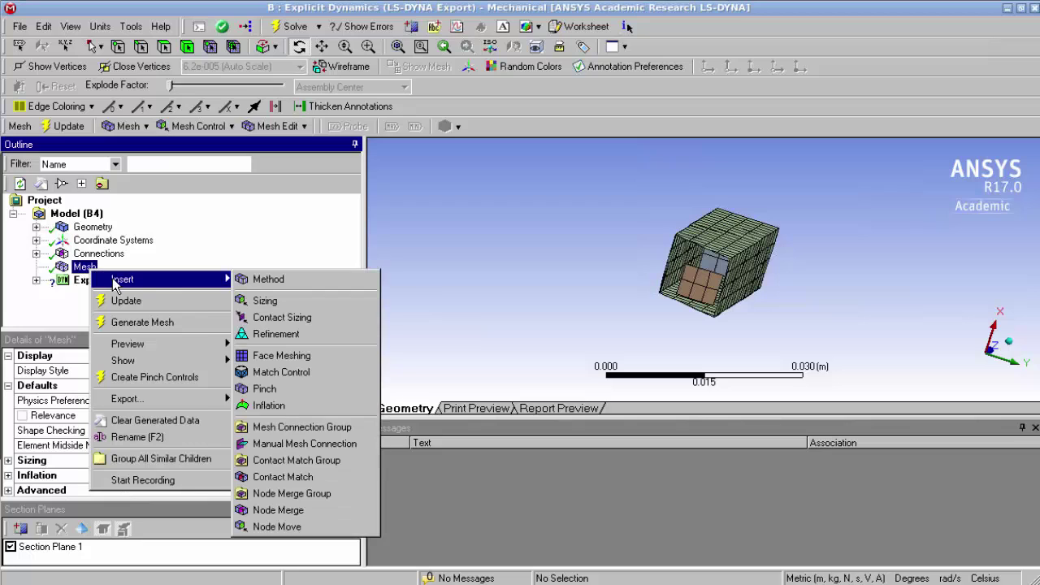
click(262, 301)
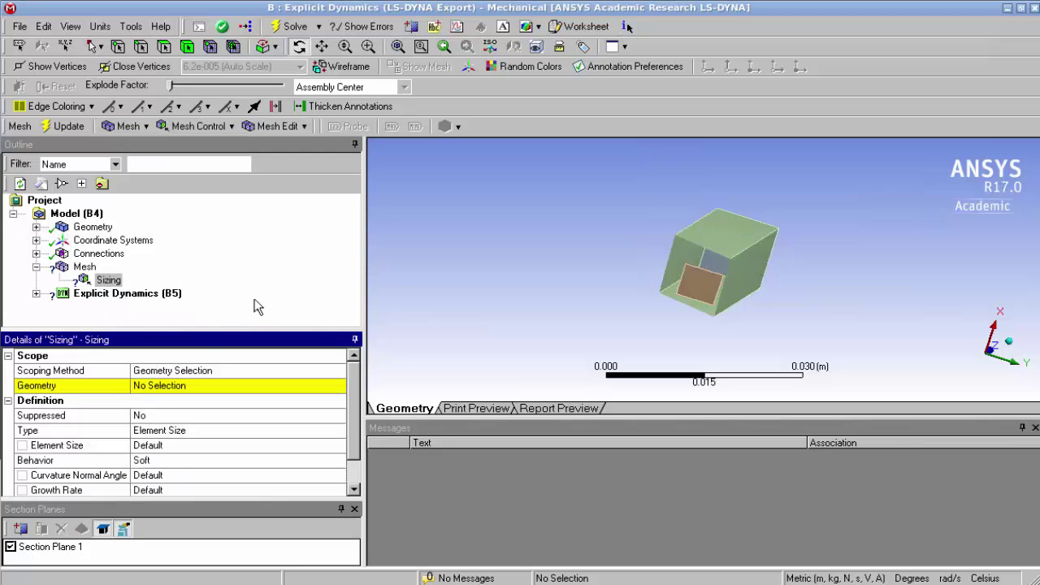
click(160, 385)
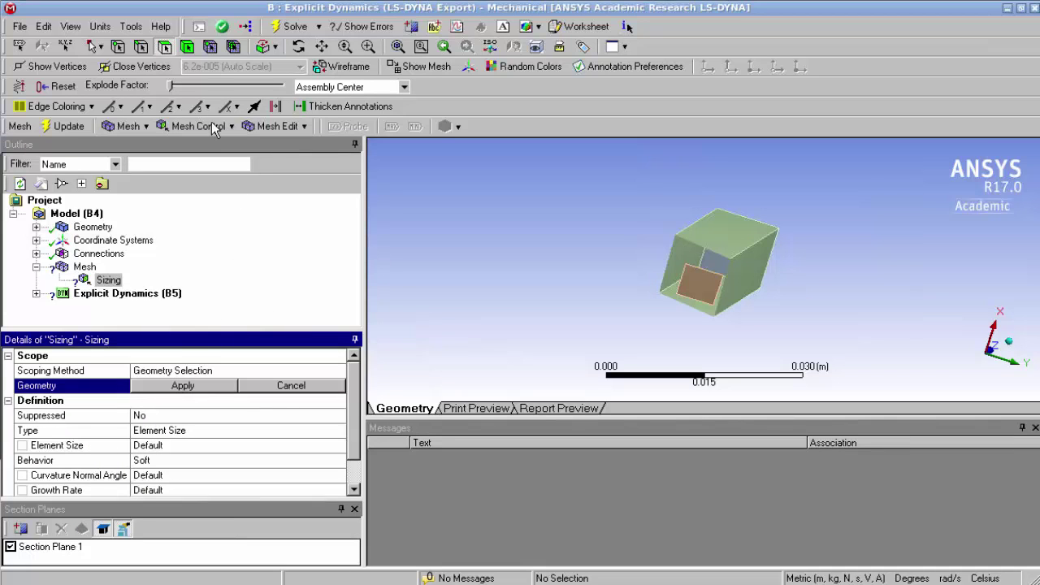
click(186, 47)
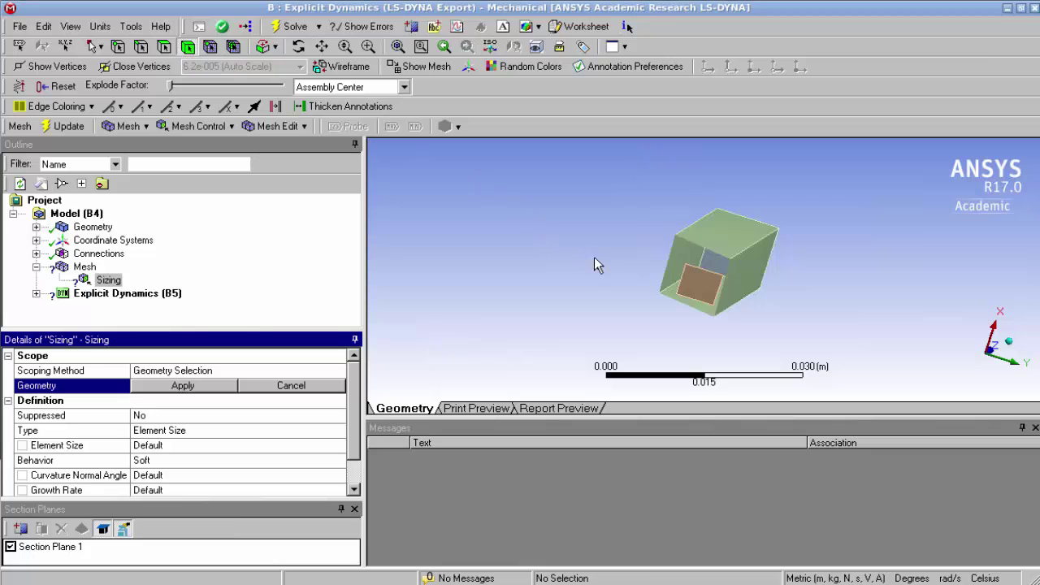
key(ctrl+a)
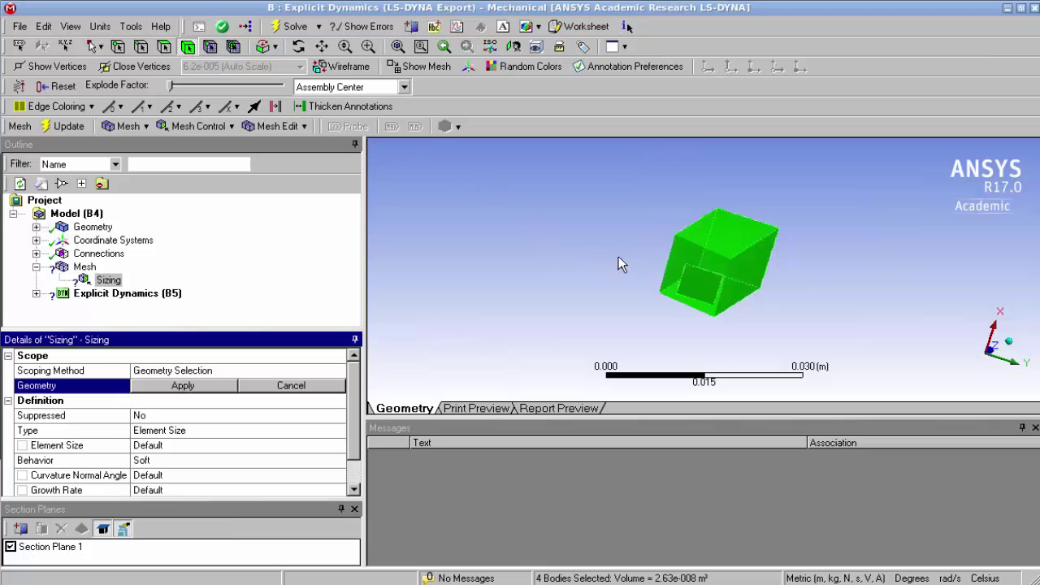
click(212, 388)
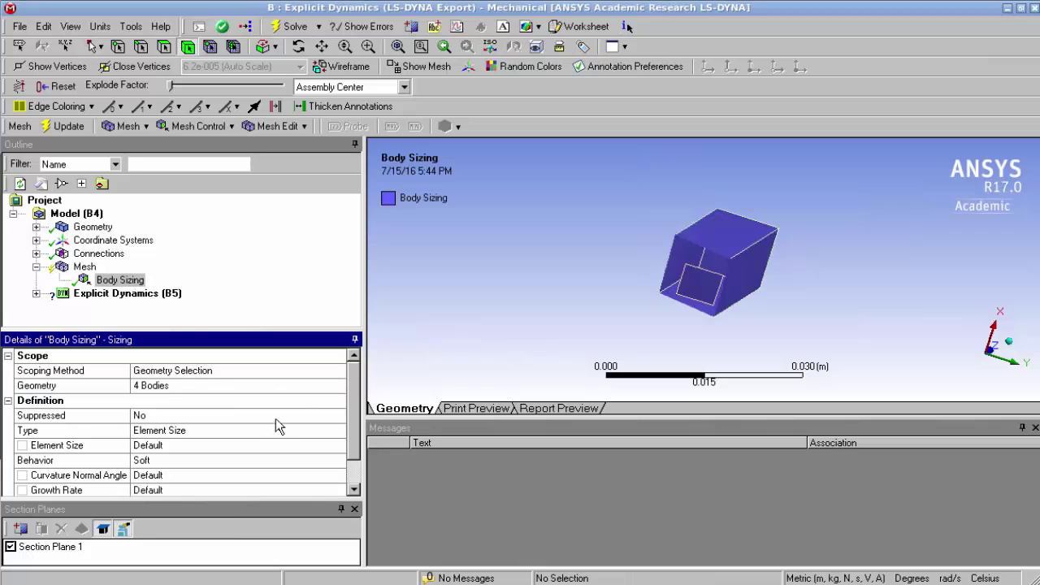
click(170, 446)
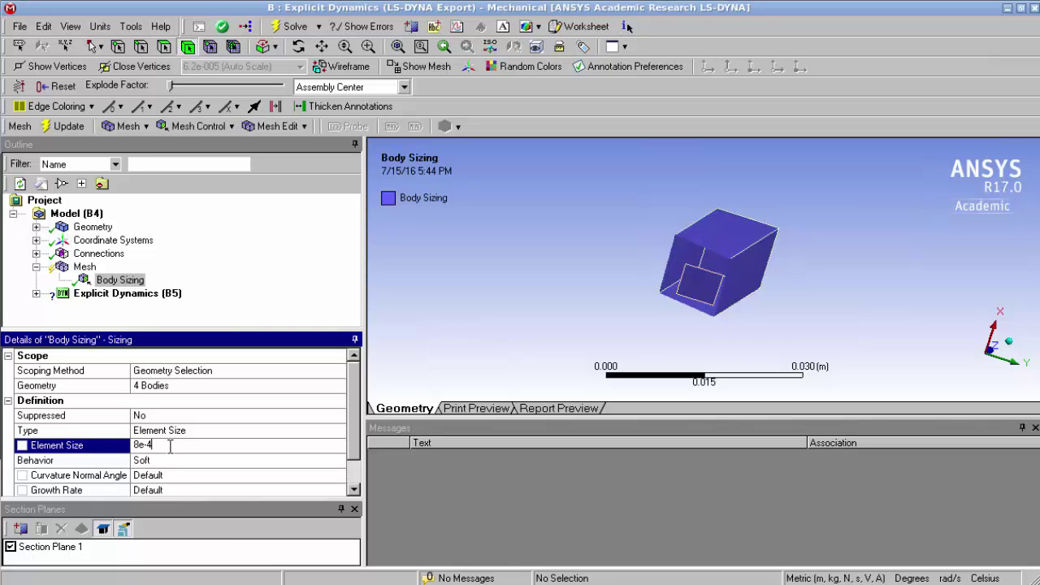
key(Return)
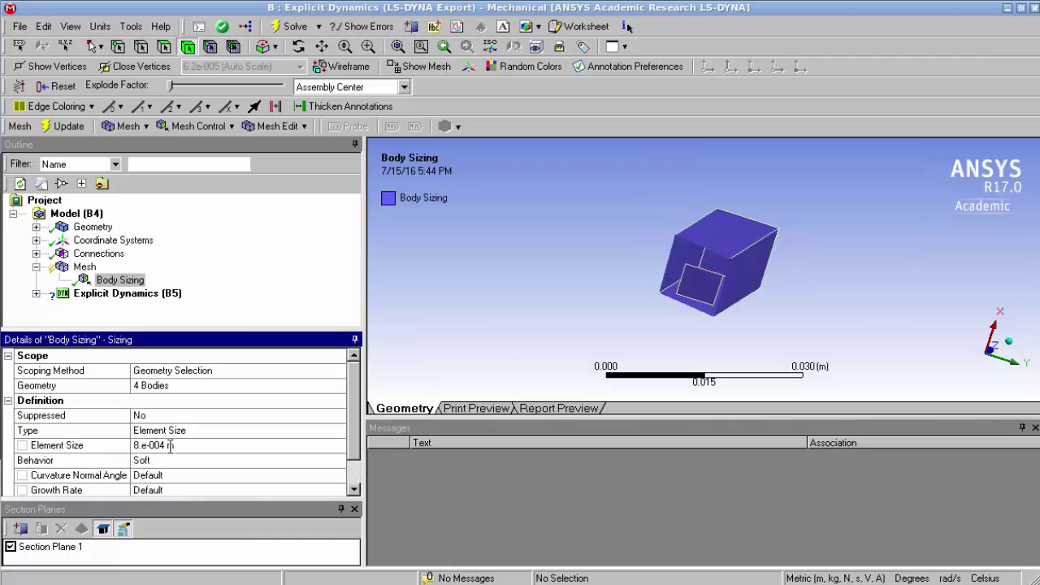
Step: Regenerate the mesh and orbit and pan to inspect the refined flap
click(84, 268)
right_click(85, 270)
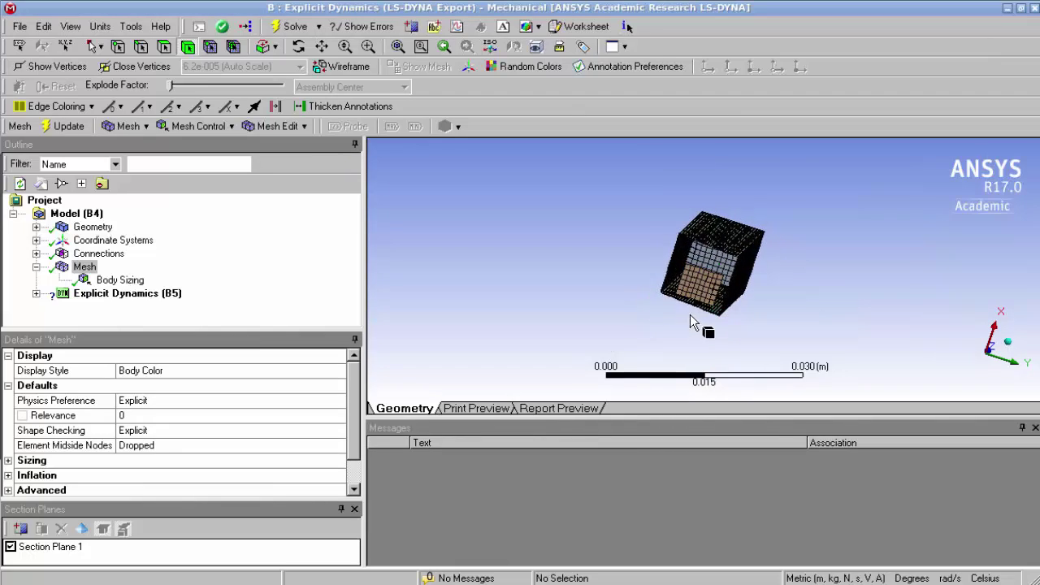
scroll(690, 314, up, 5)
middle_drag(687, 302, 578, 275)
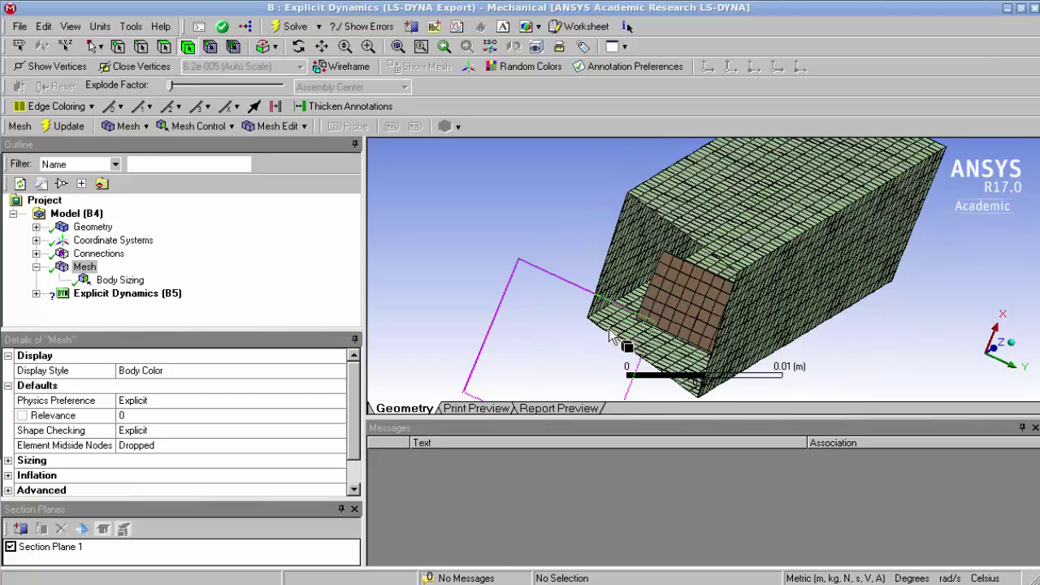
middle_drag(617, 330, 644, 329)
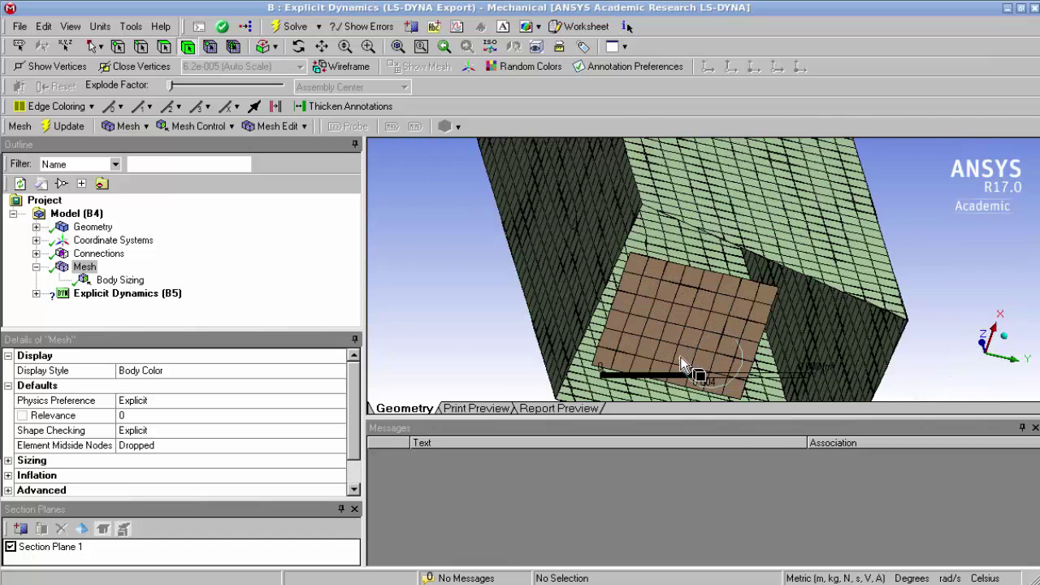
click(322, 46)
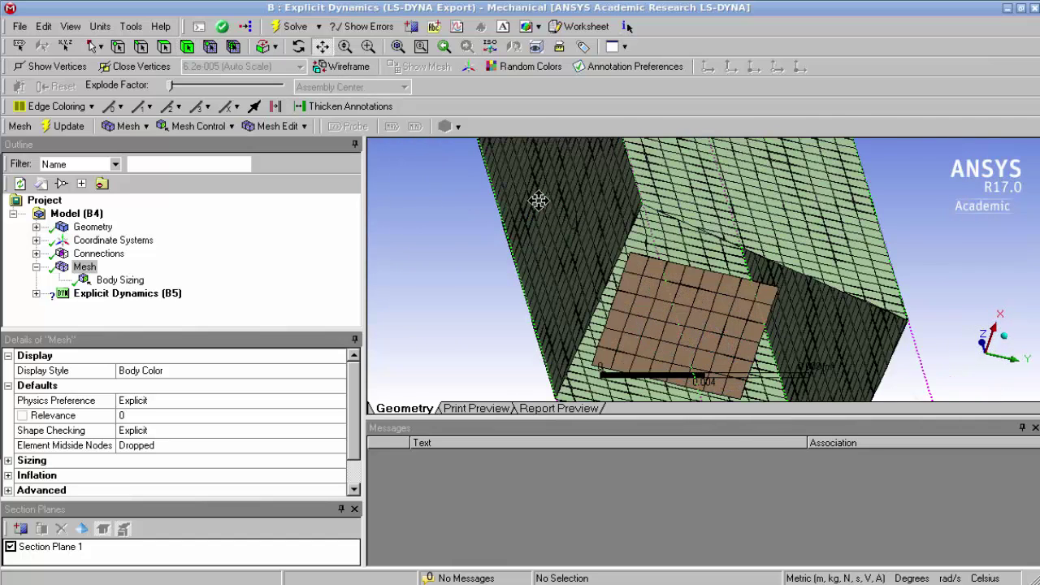
drag(681, 328, 627, 244)
scroll(594, 295, up, 2)
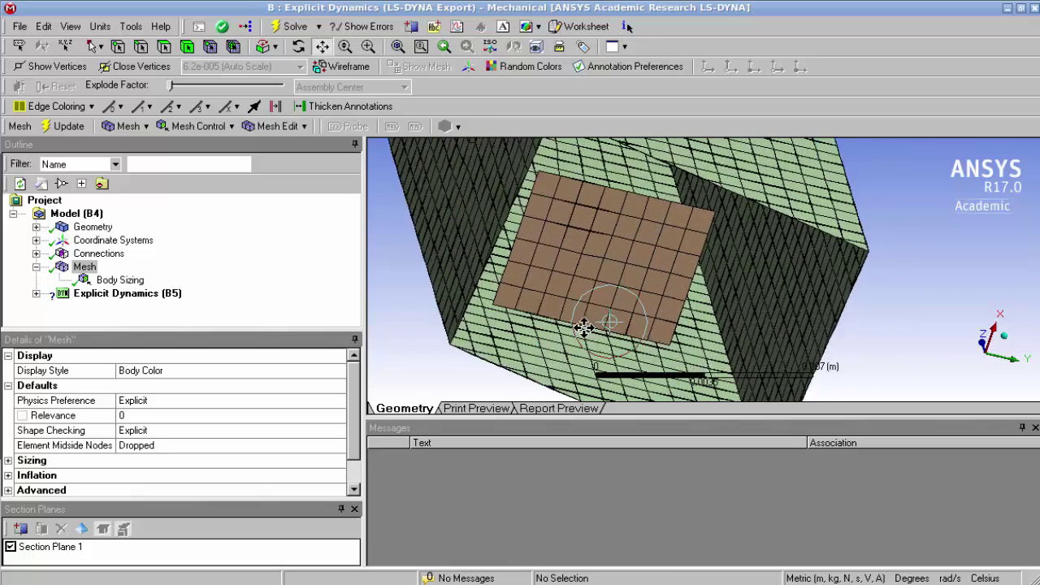
drag(582, 325, 578, 307)
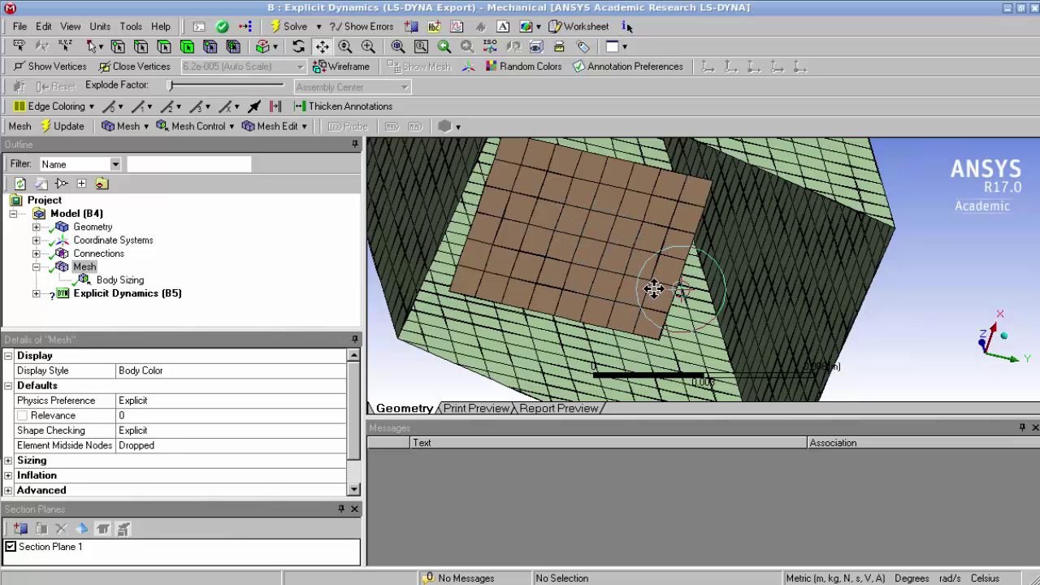
click(298, 46)
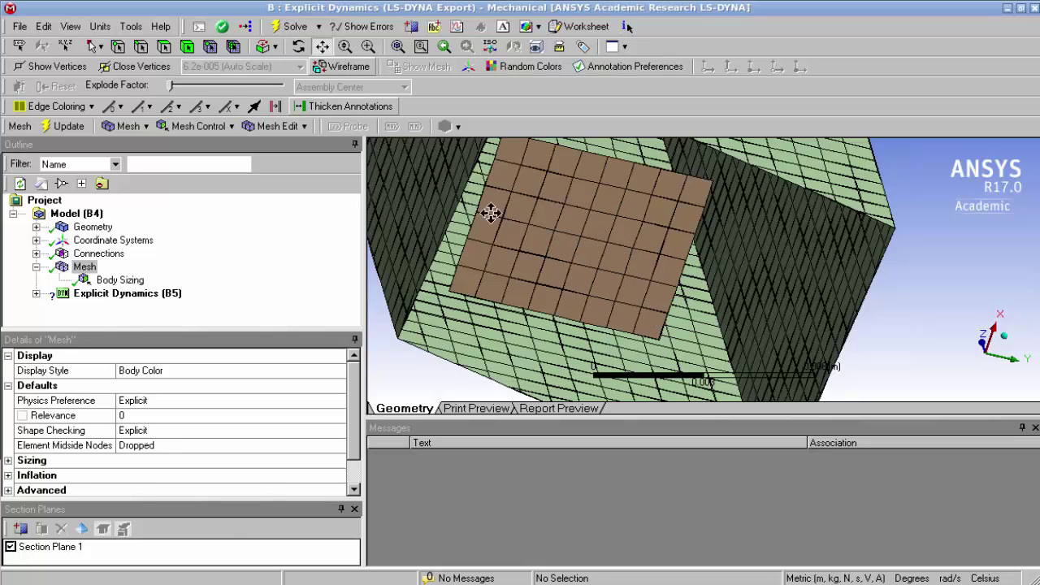
mouse_move(602, 254)
mouse_down()
mouse_move(622, 228)
mouse_move(548, 230)
mouse_move(560, 226)
mouse_move(567, 195)
mouse_up()
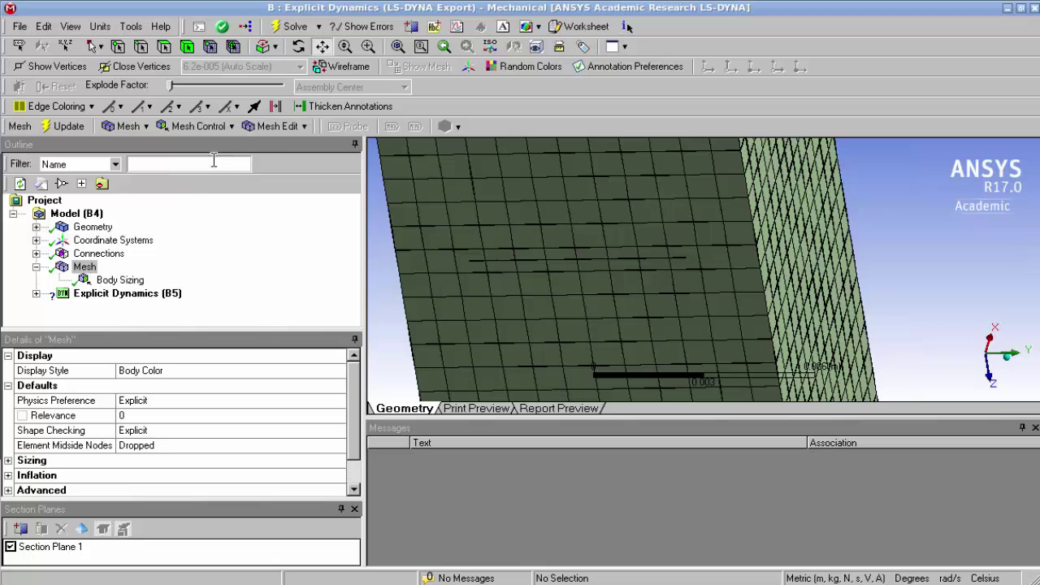
Step: Insert a Mesh Connection Group and detect connections between the bodies
click(282, 128)
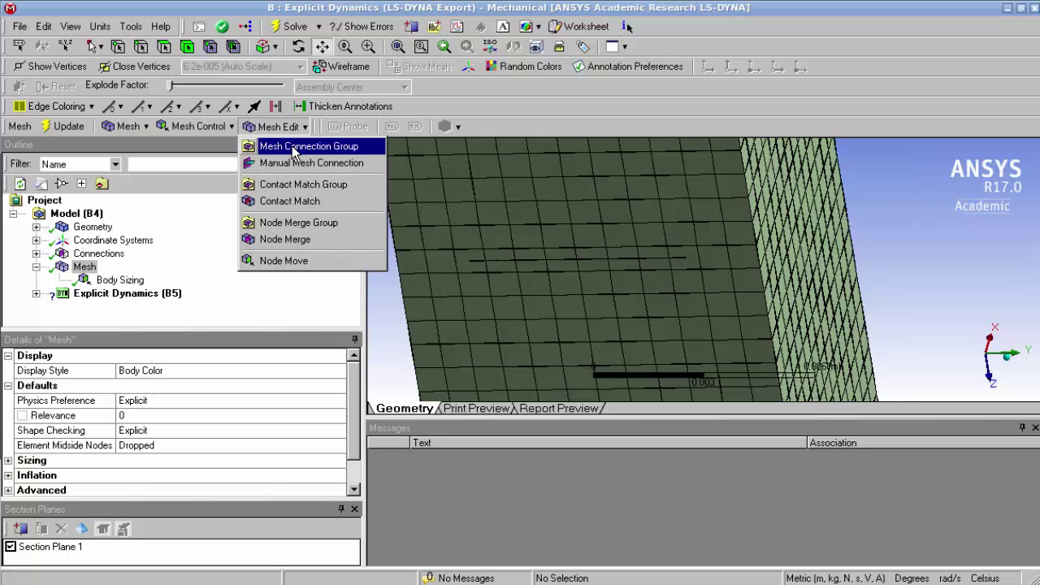
click(294, 150)
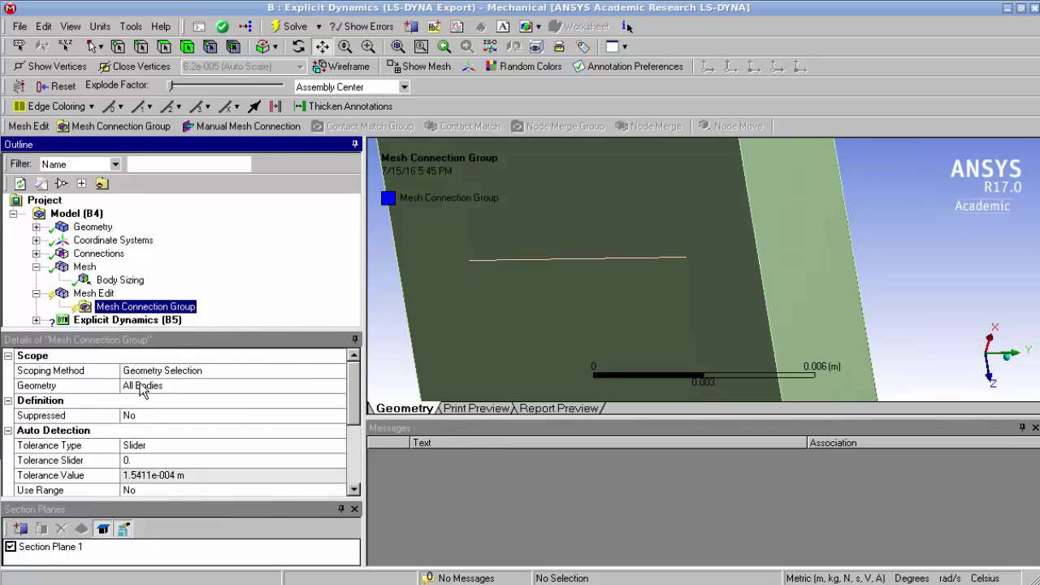
click(132, 309)
right_click(133, 309)
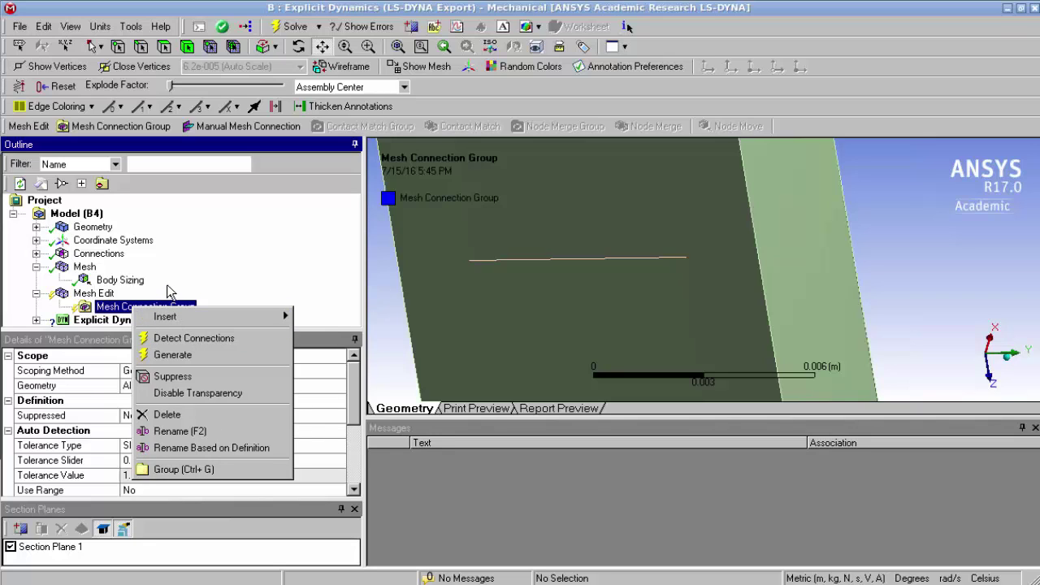
key(Down)
key(Down)
key(Return)
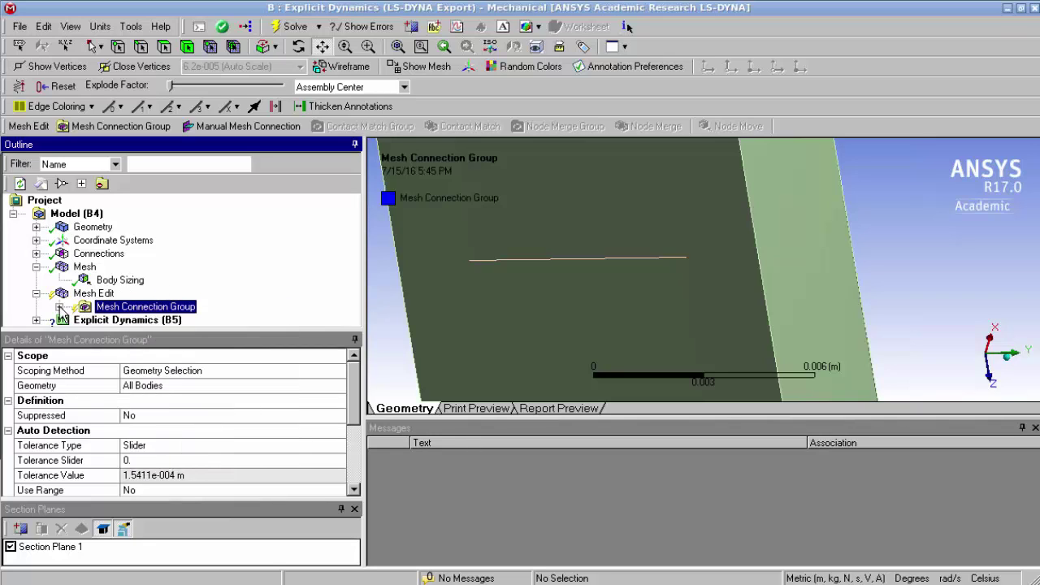
Step: Generate the Mesh Edit connections and display the conformal mesh around the flap
click(92, 295)
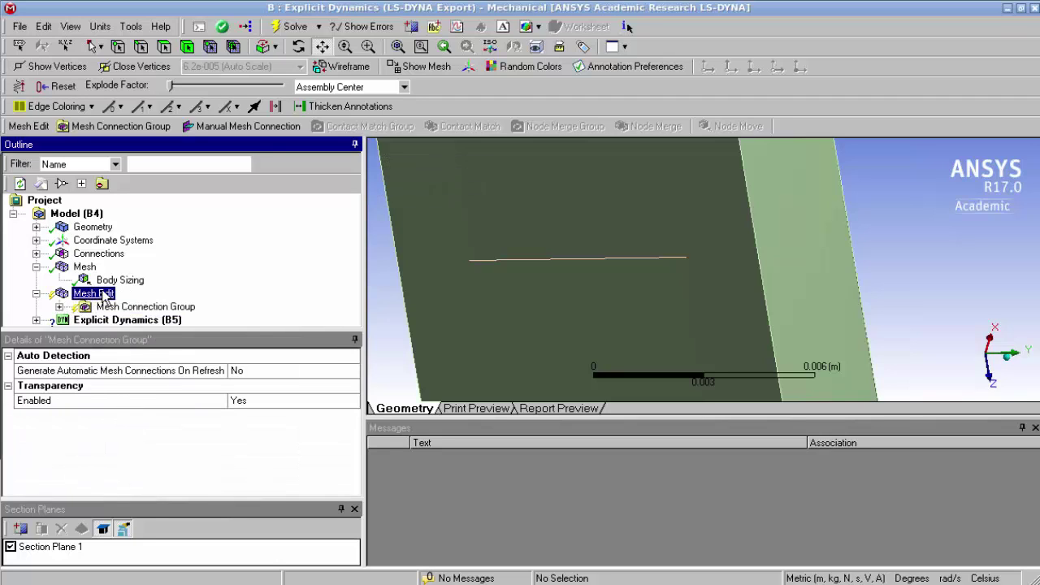
right_click(114, 297)
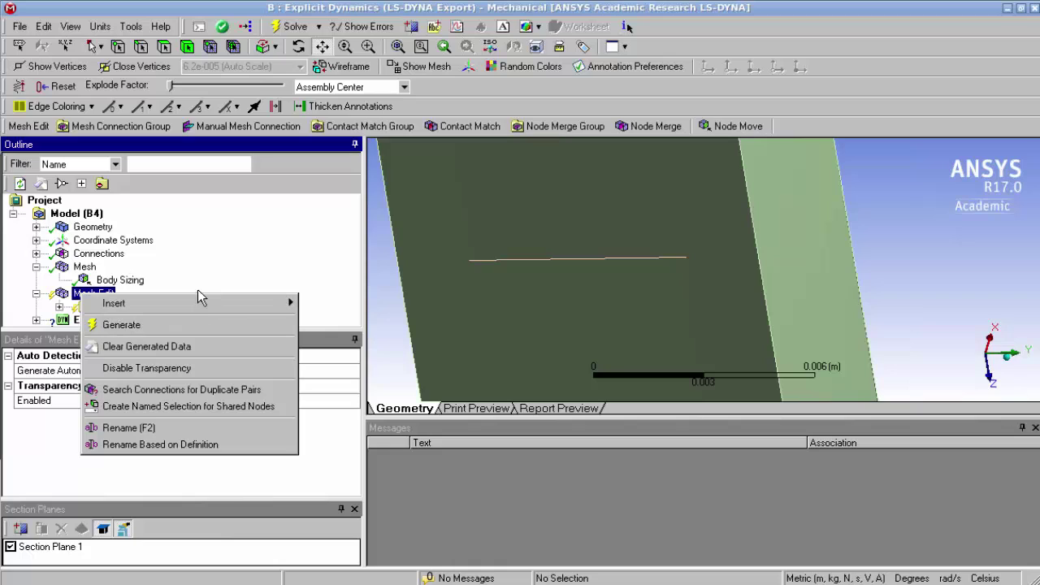
click(122, 325)
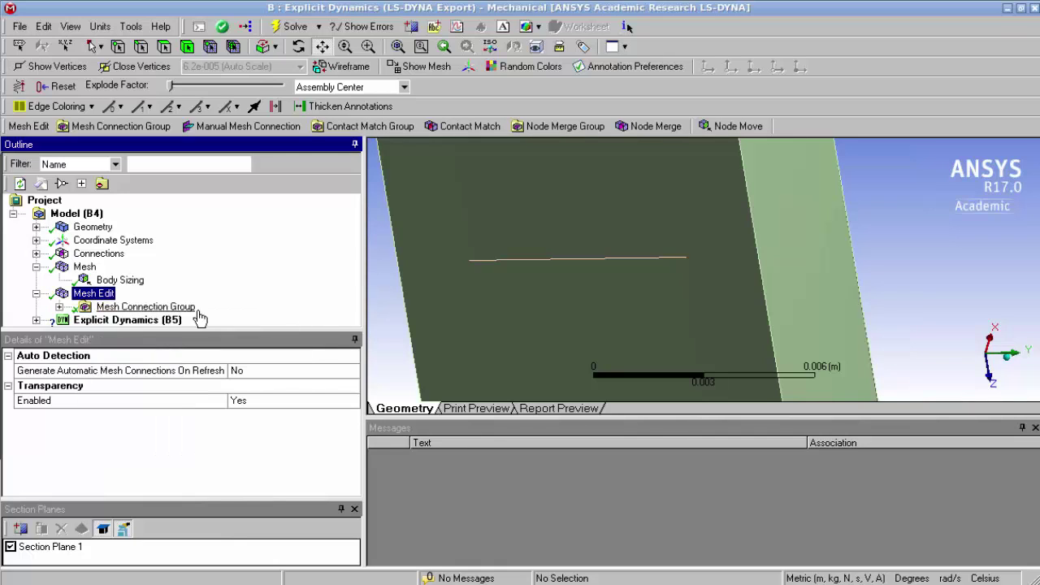
click(85, 267)
middle_drag(415, 295, 562, 252)
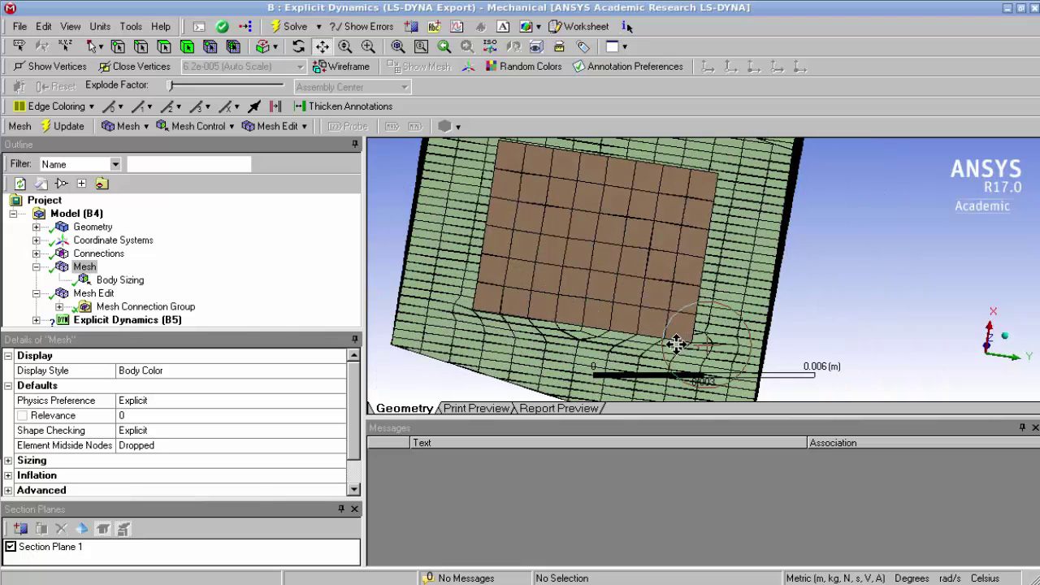
Step: Orbit and zoom the meshed channel, then delete Section Plane 1 to show it uncut
middle_drag(640, 335, 549, 325)
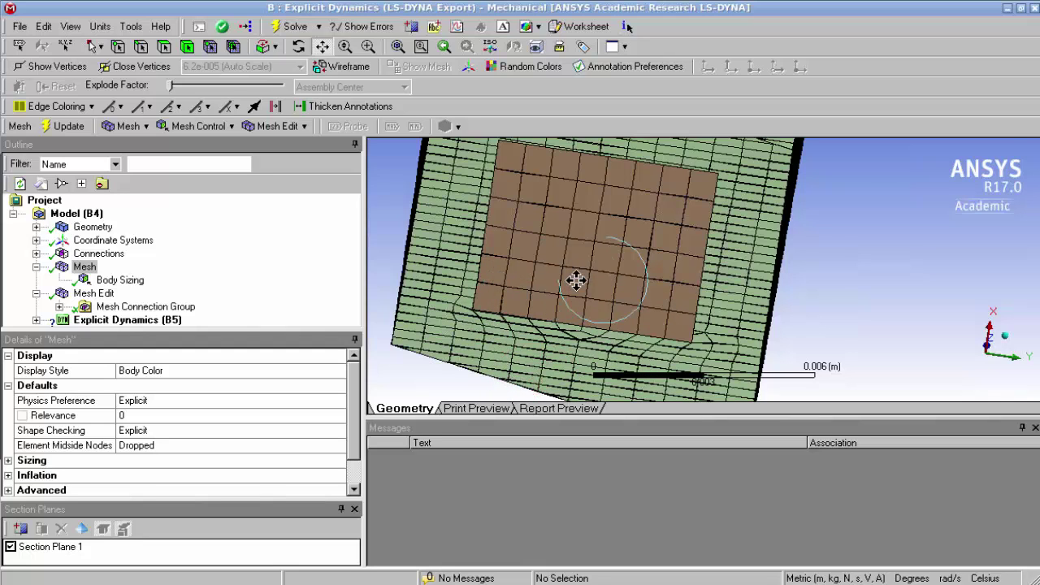
middle_drag(576, 281, 545, 275)
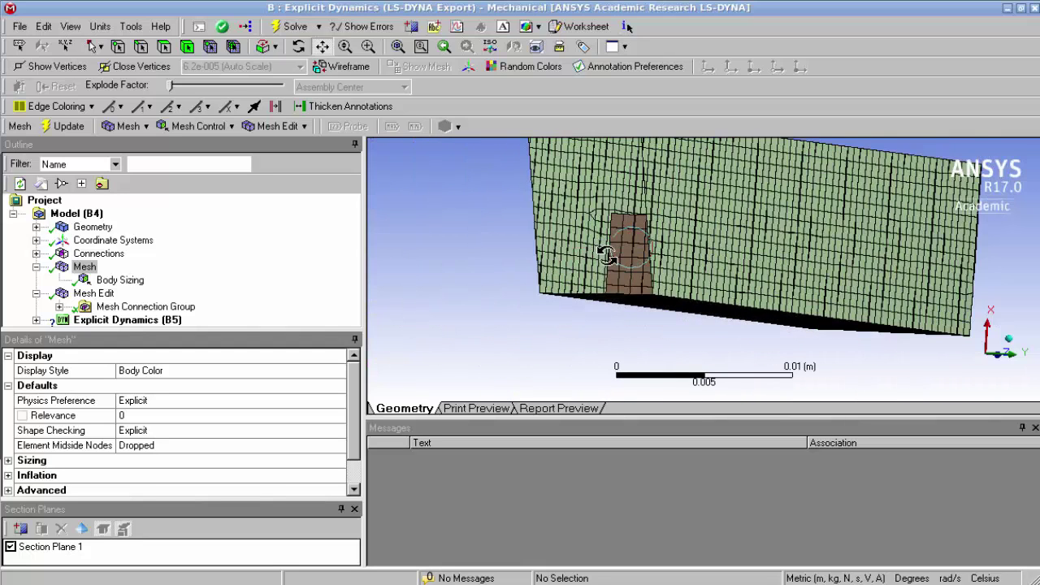
middle_drag(626, 244, 612, 257)
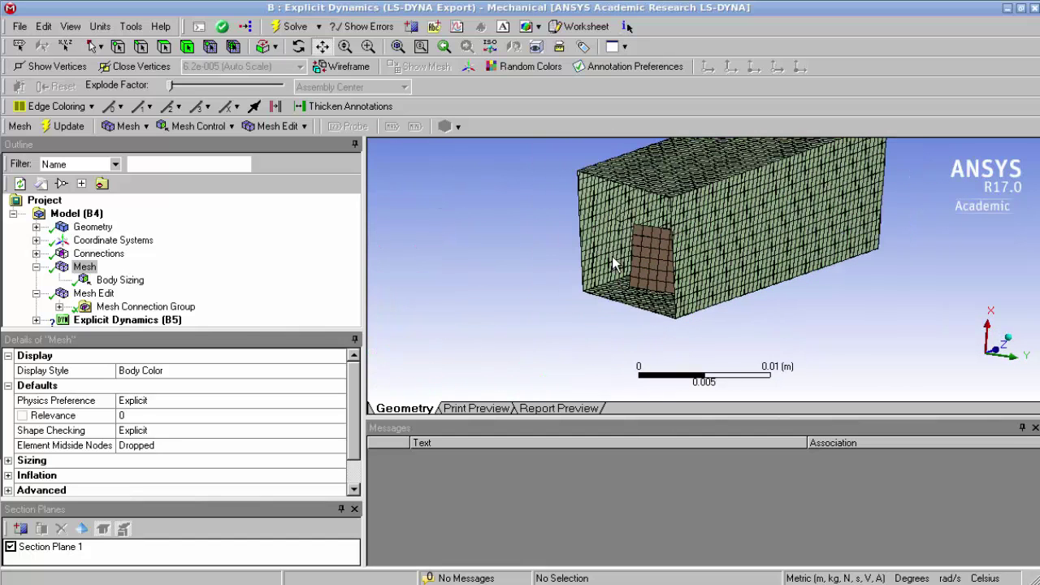
middle_drag(531, 195, 595, 242)
scroll(601, 244, down, 2)
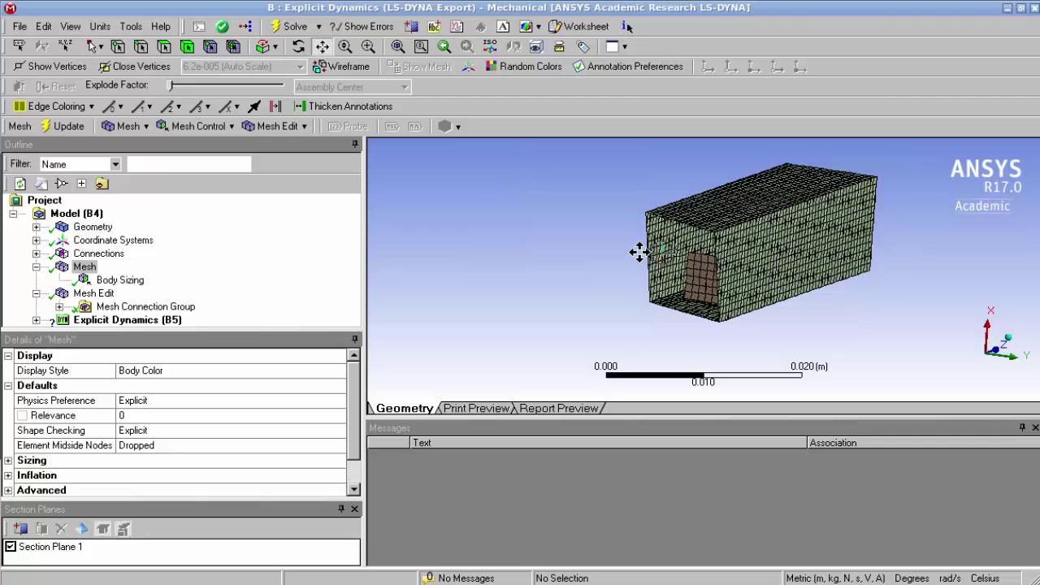
mouse_move(639, 252)
mouse_down()
mouse_move(656, 249)
mouse_move(642, 263)
mouse_up()
scroll(546, 344, down, 1)
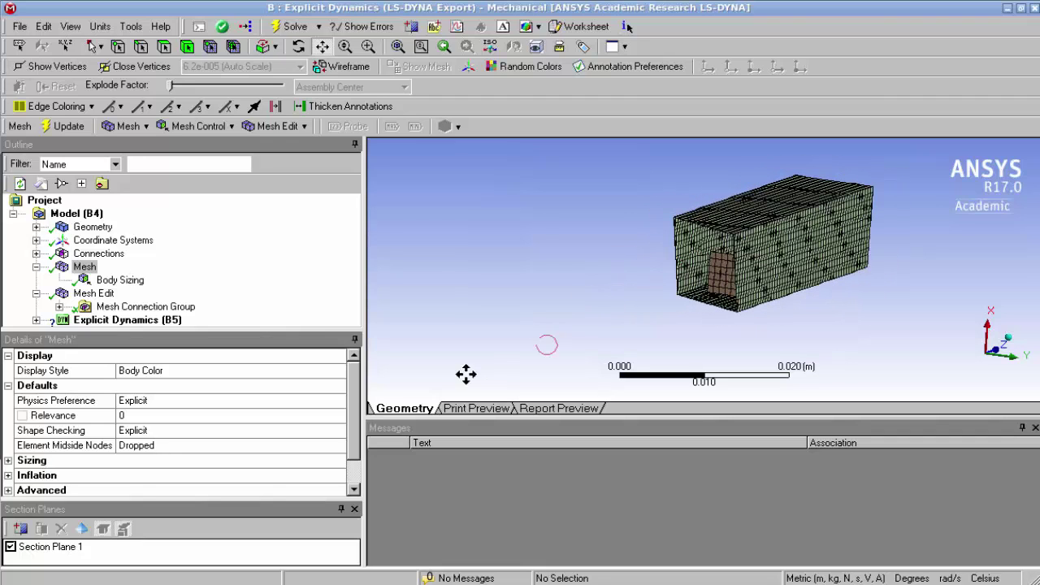
click(70, 549)
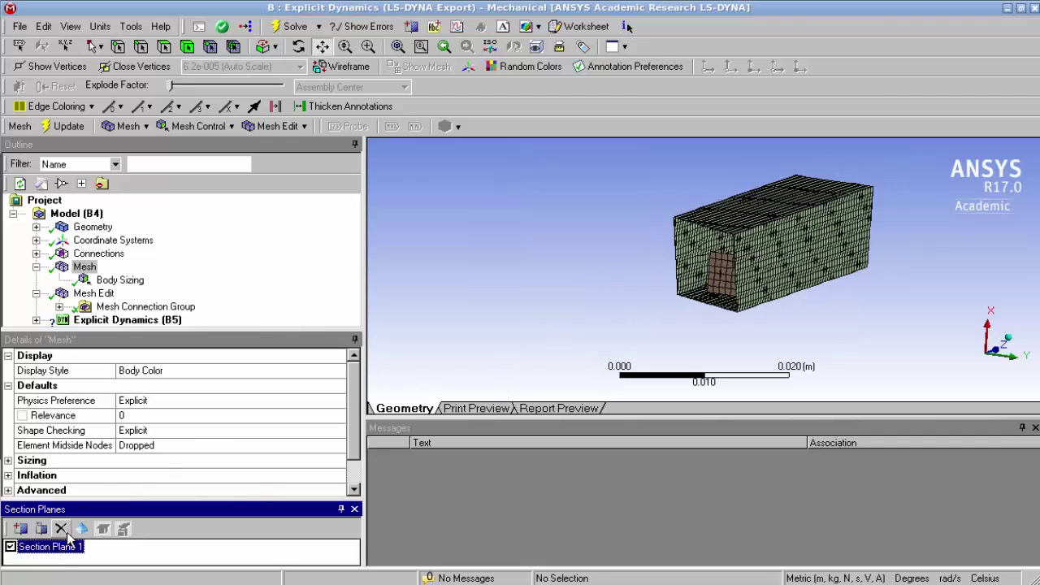
click(61, 529)
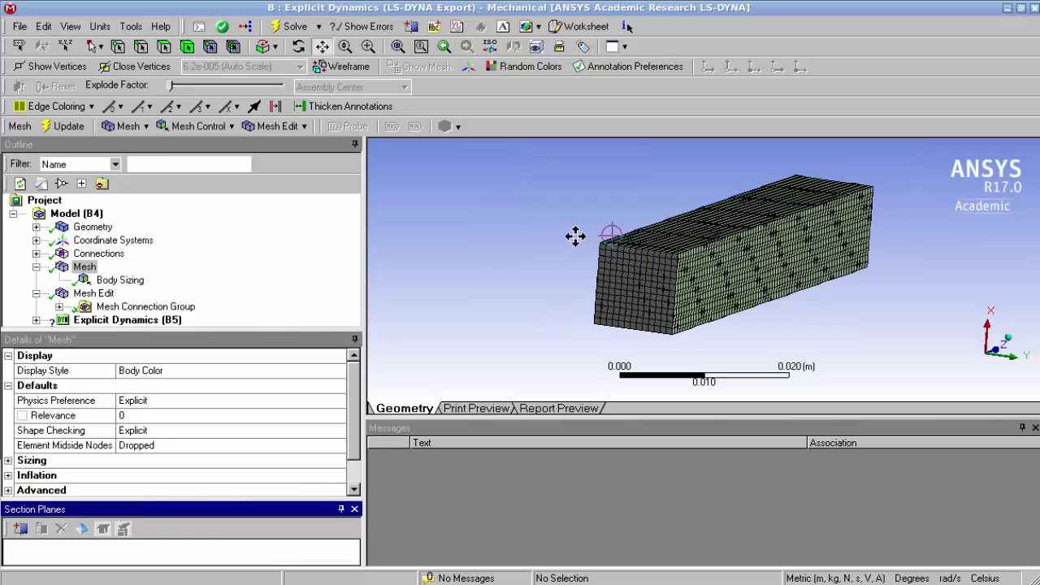
mouse_move(576, 235)
mouse_down()
mouse_move(555, 246)
mouse_move(555, 235)
mouse_up()
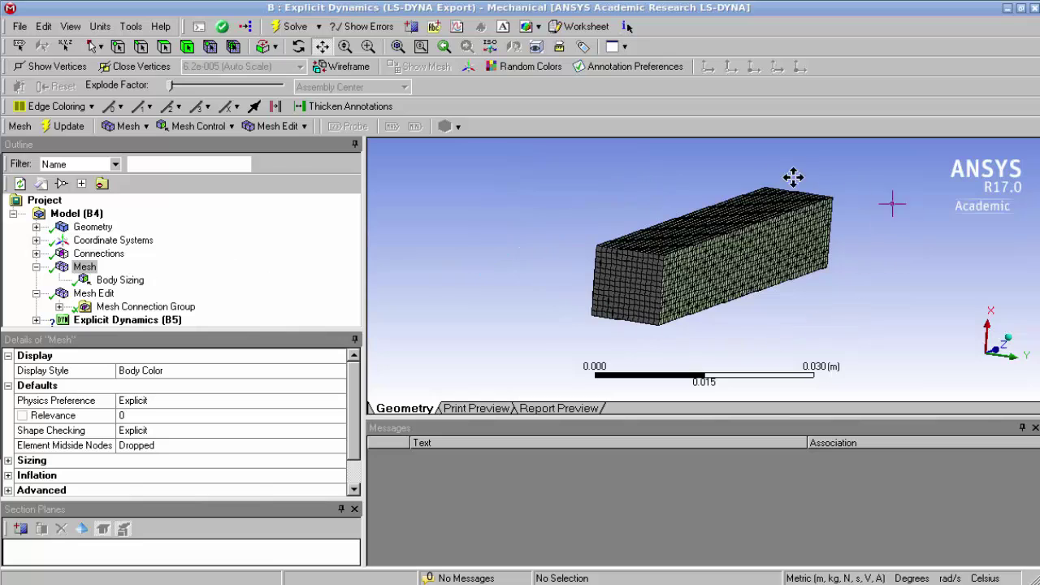
Step: Expand Explicit Dynamics (B5) and set Analysis Settings End Time to 1 s
click(95, 321)
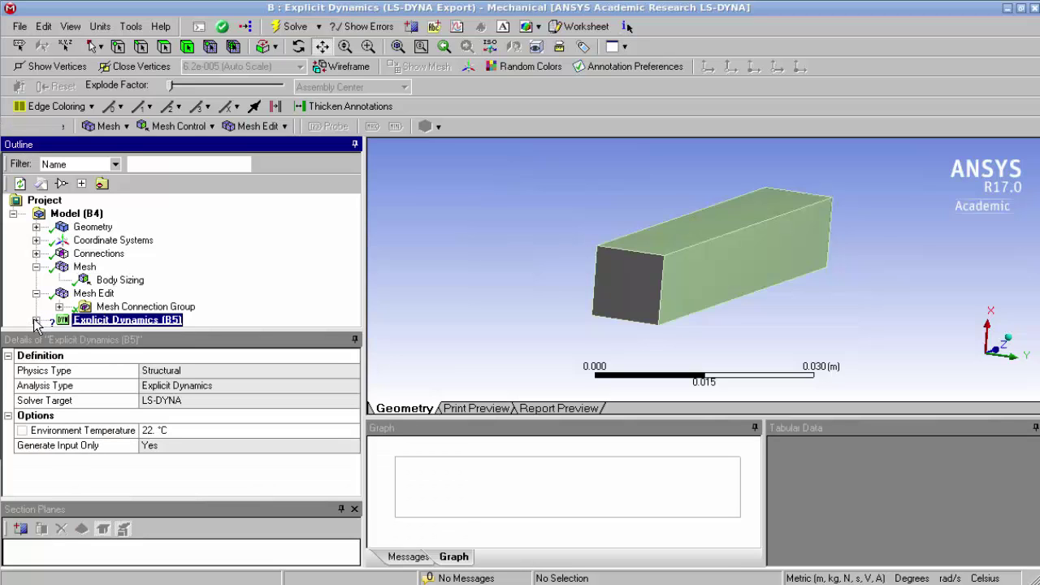
click(36, 321)
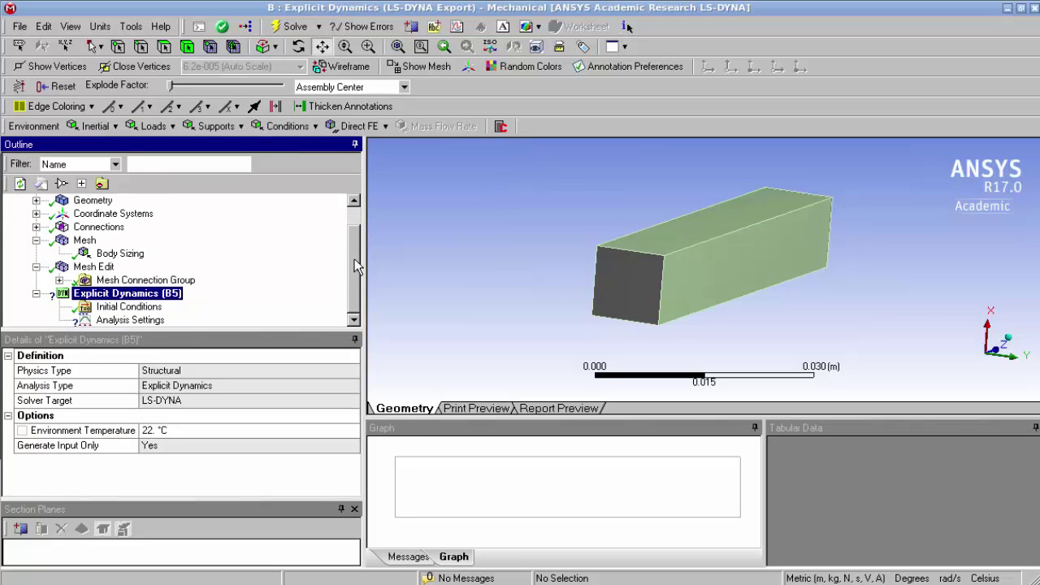
drag(272, 337, 264, 362)
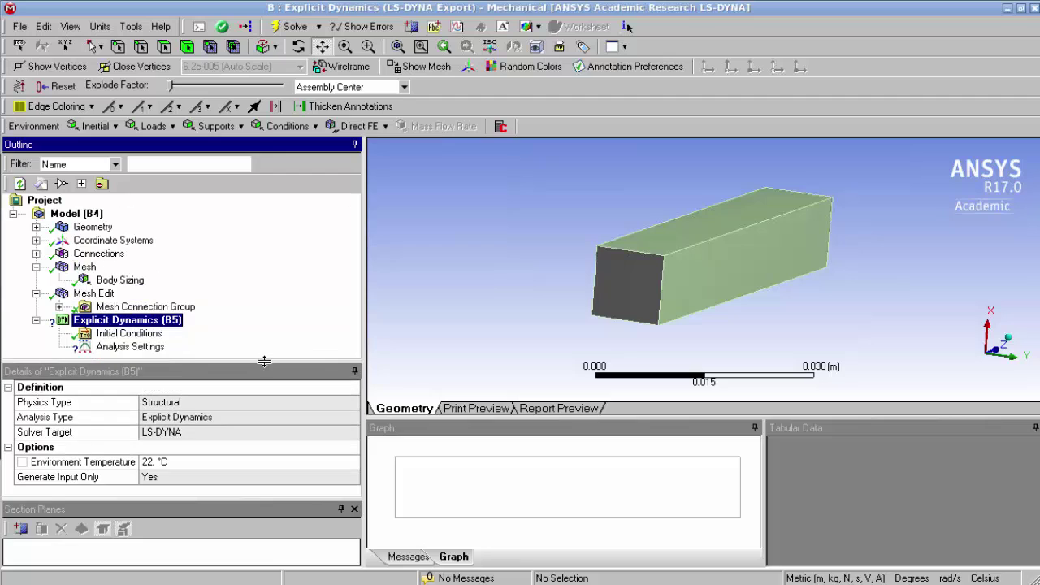
click(354, 509)
drag(238, 413, 241, 435)
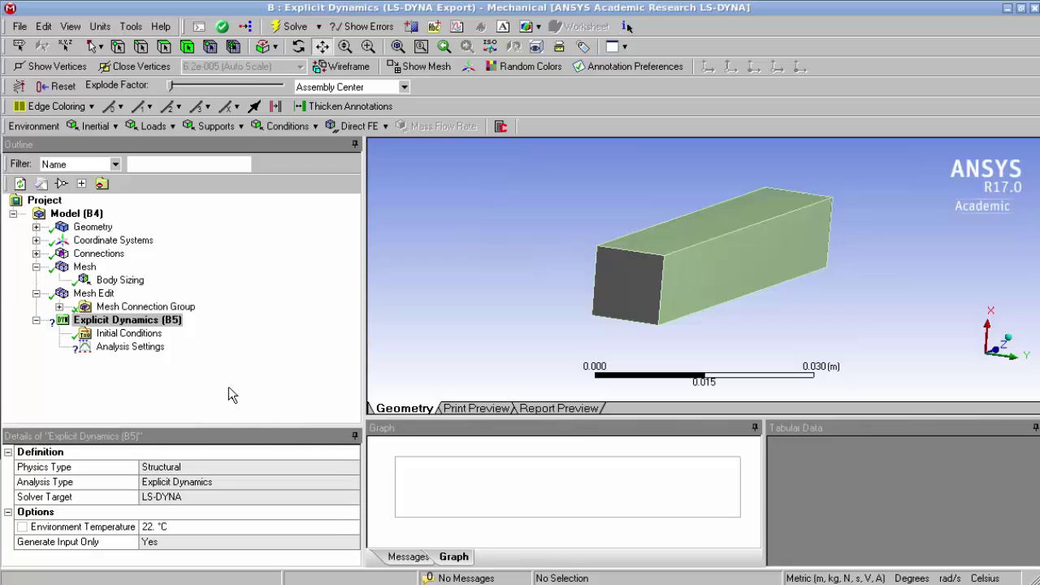
click(130, 335)
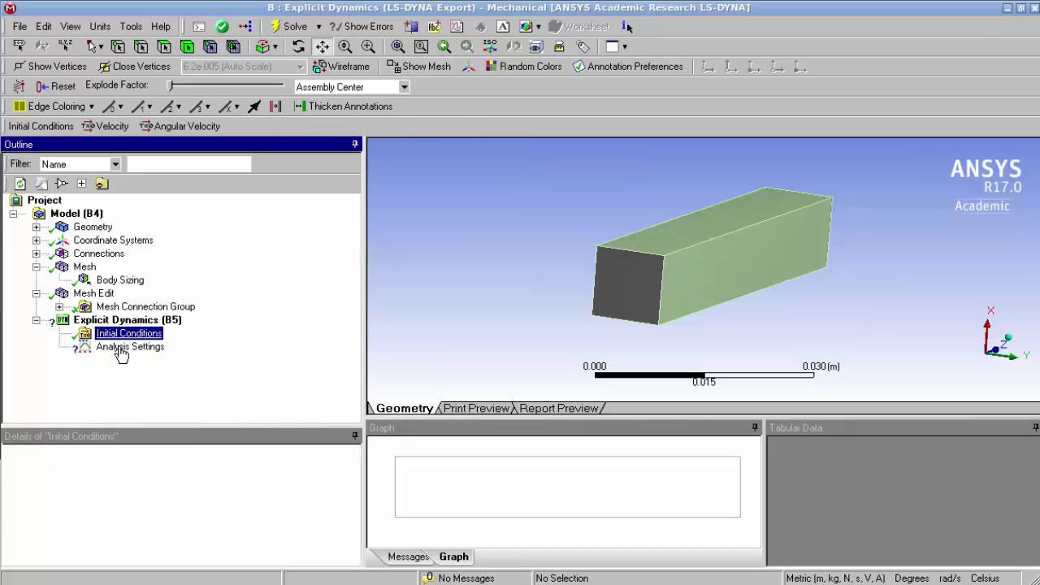
click(122, 347)
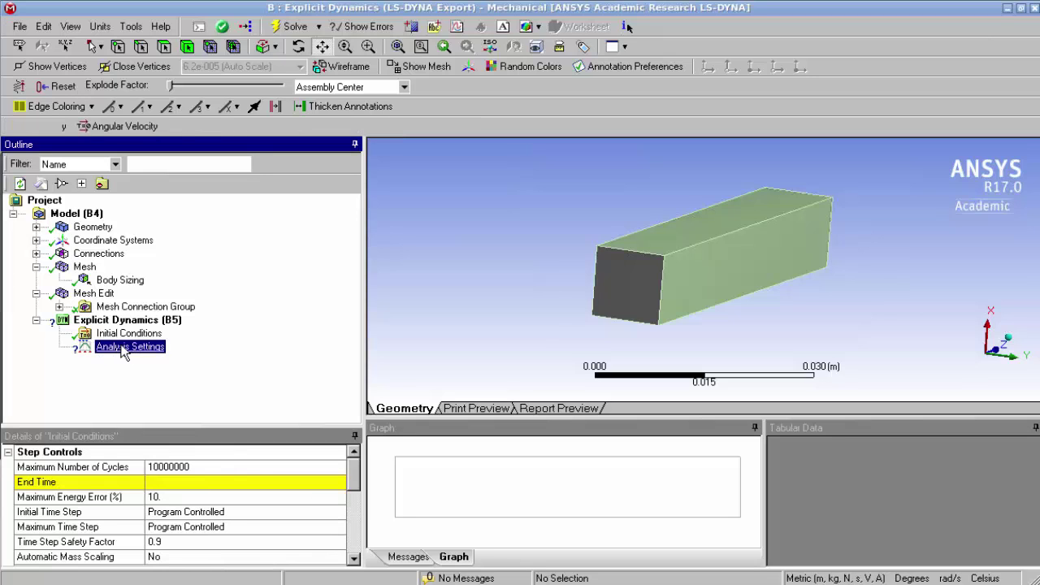
click(162, 481)
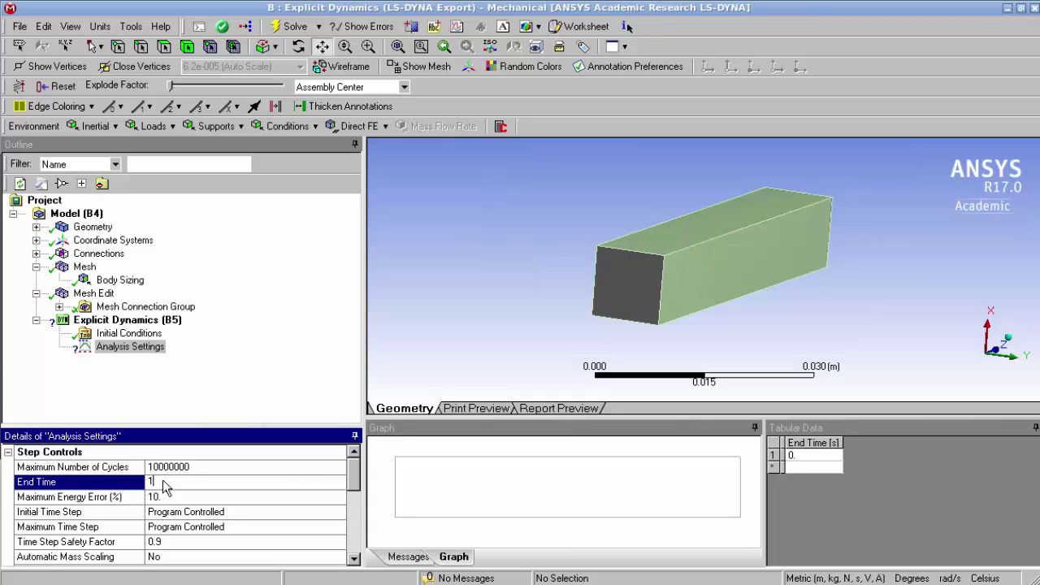
key(Return)
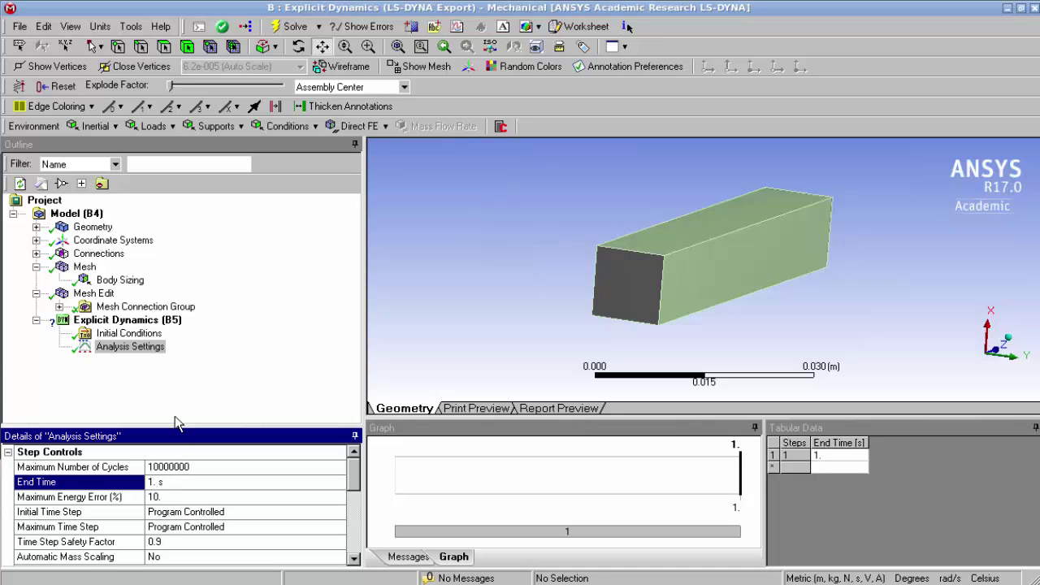
click(143, 324)
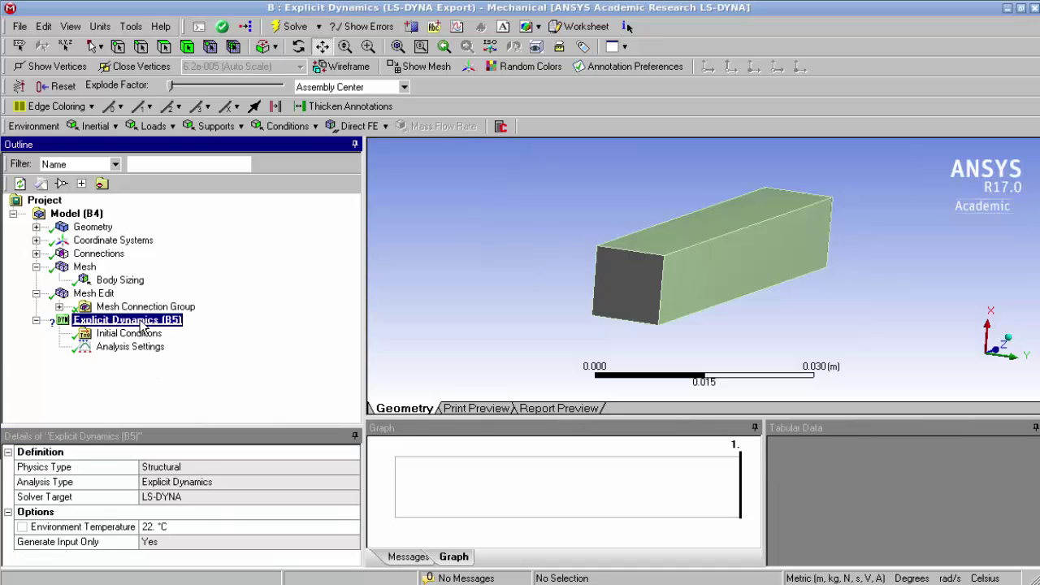
Step: Insert a 1 Pa Pressure load on the channel's front end face
right_click(143, 325)
mouse_move(183, 331)
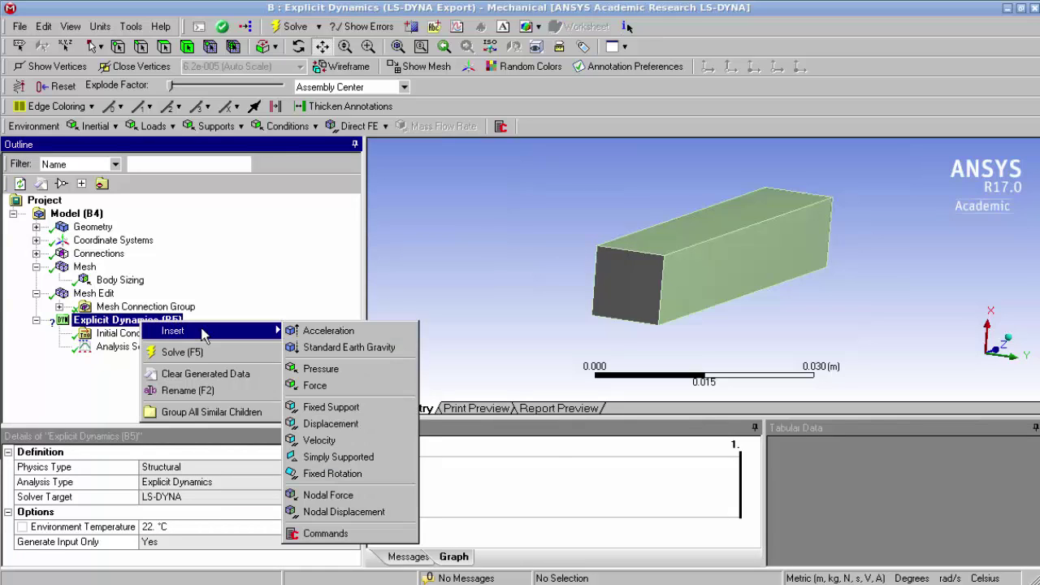
click(329, 371)
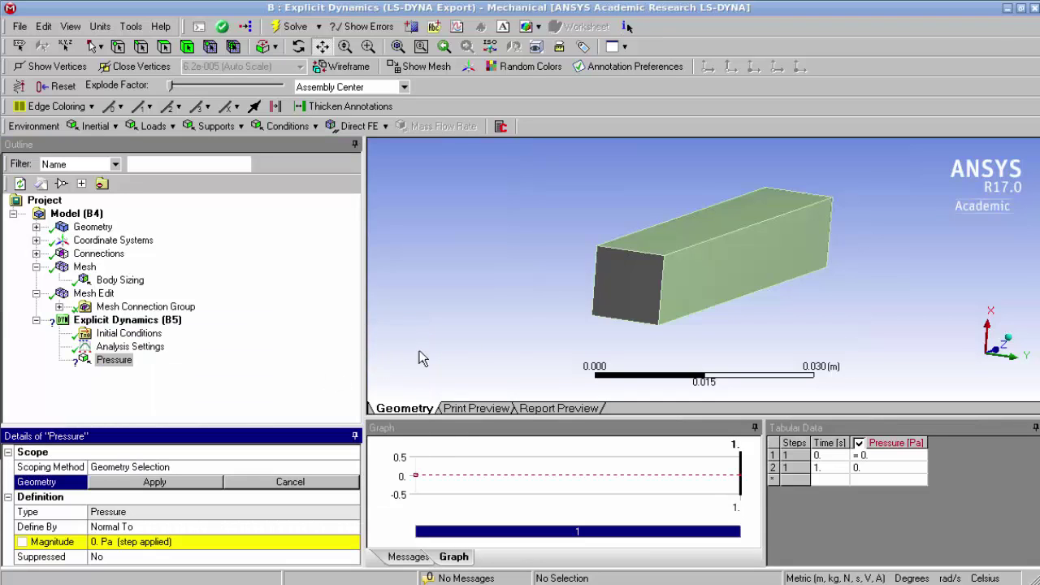
click(633, 283)
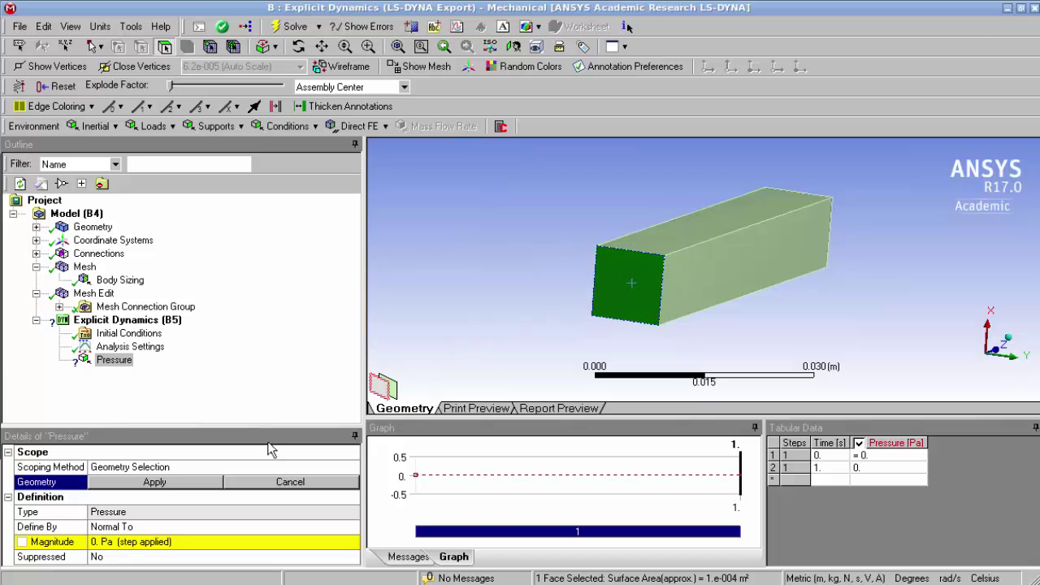
click(175, 480)
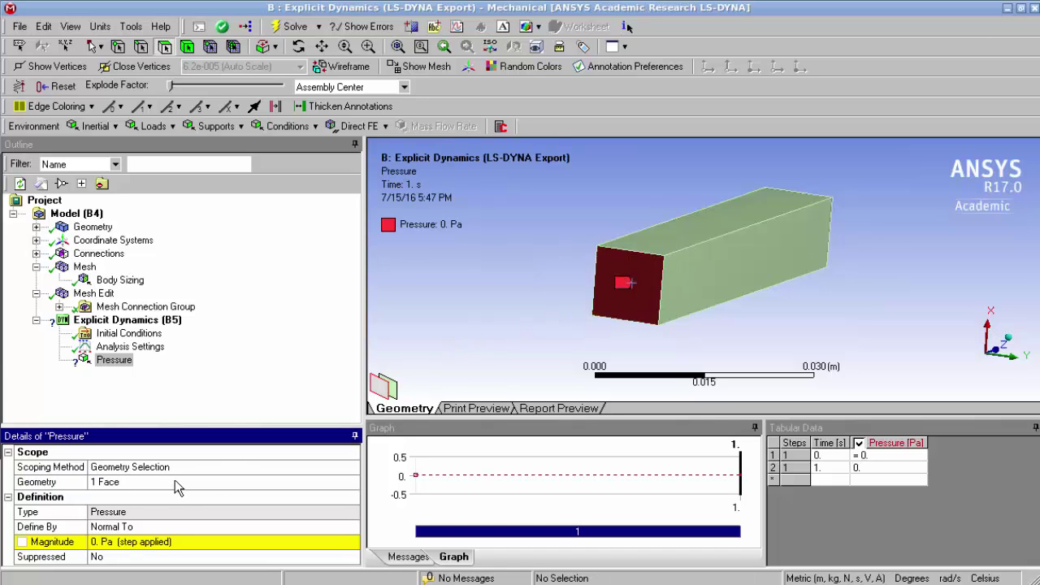
click(109, 541)
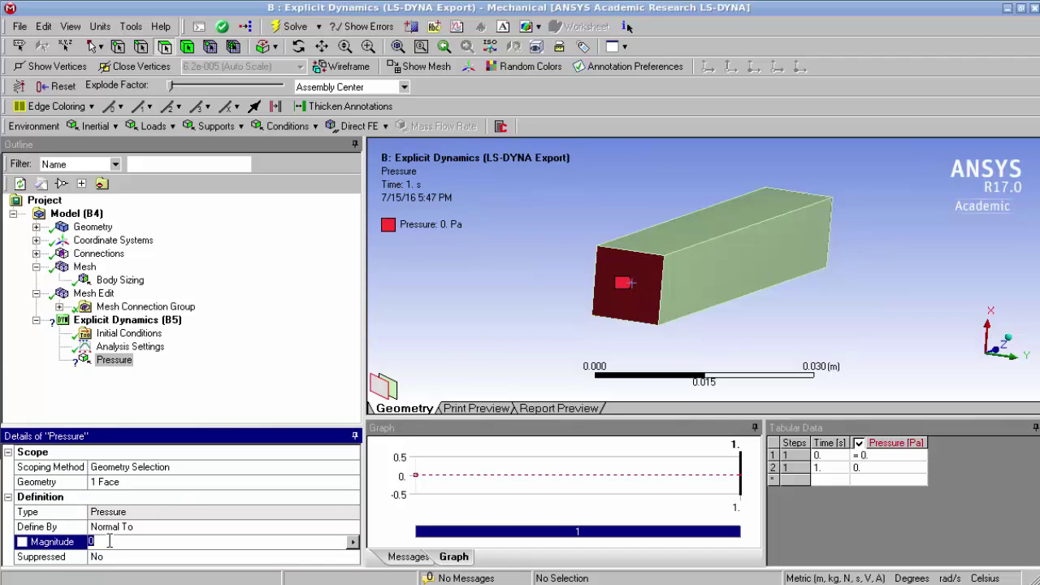
text(1)
key(Return)
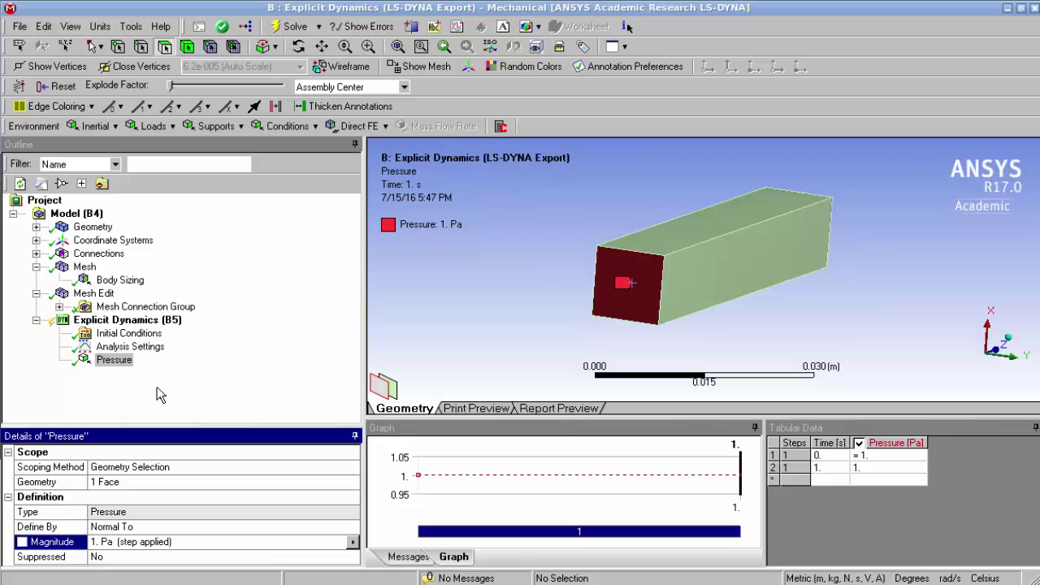
Step: Solve the Explicit Dynamics analysis and confirm the message that the LS-DYNA keyword file was created
click(284, 30)
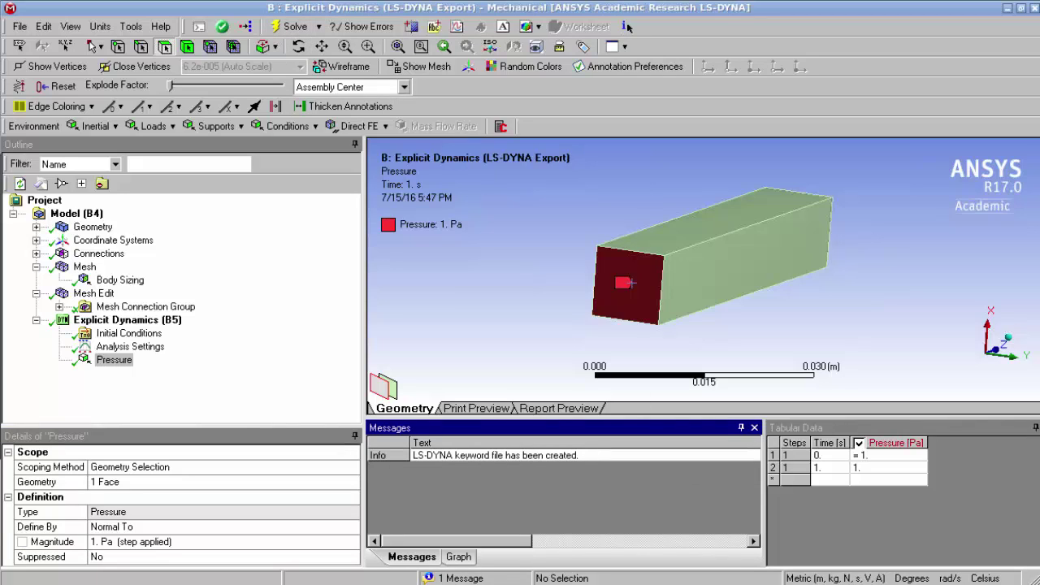
key(alt+Tab)
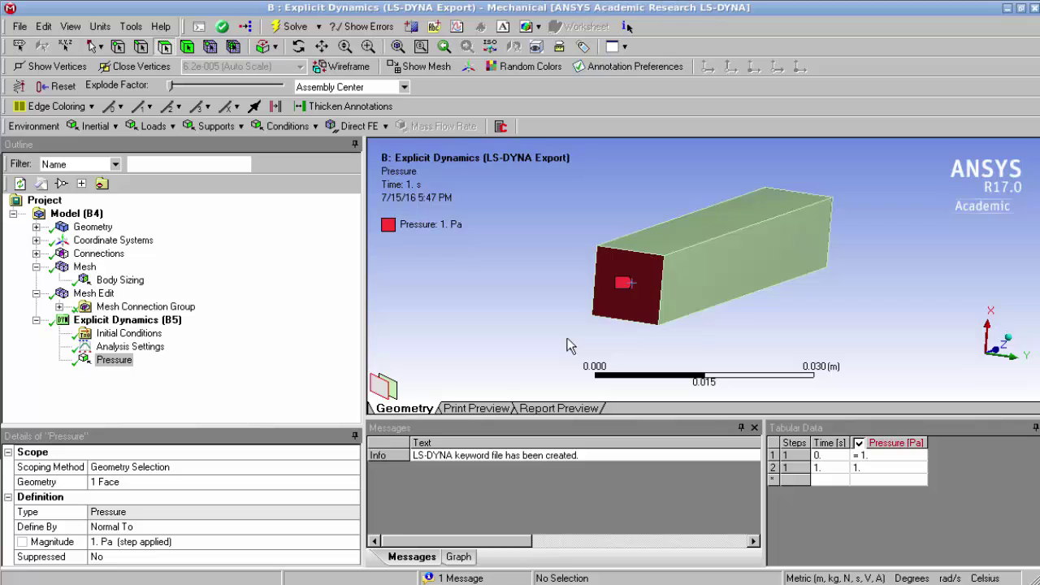
click(478, 460)
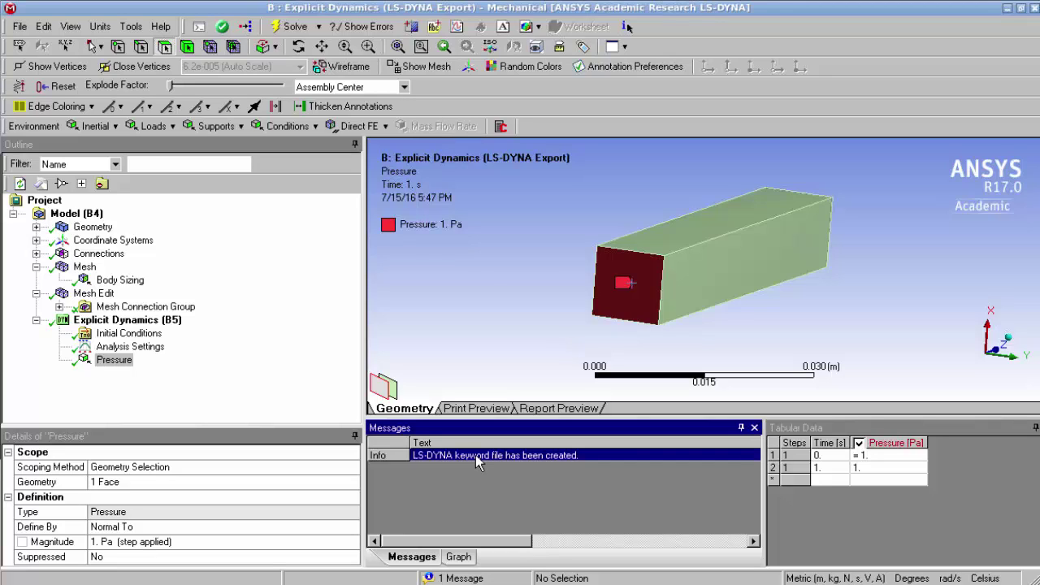
click(20, 26)
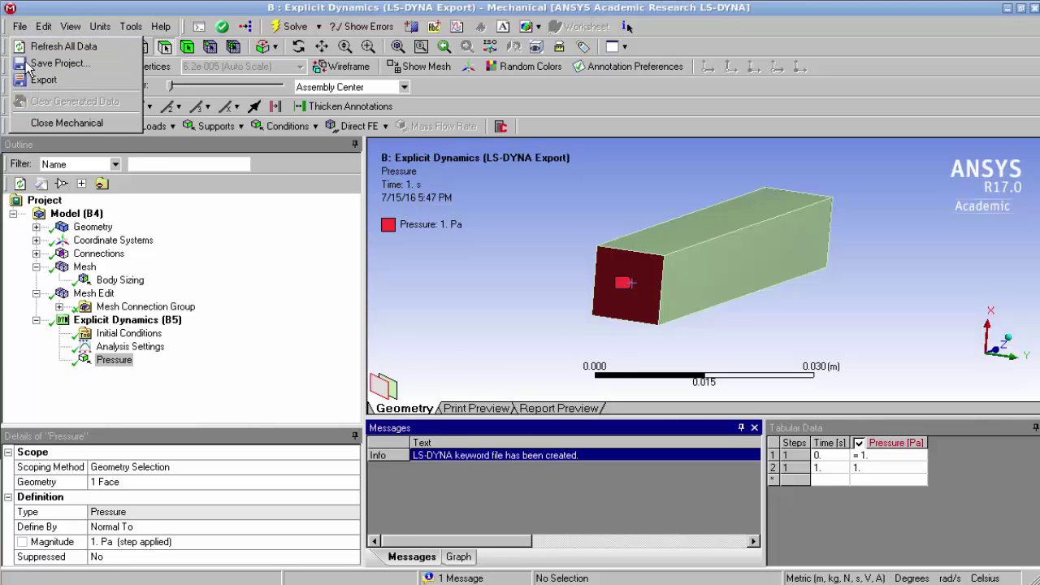